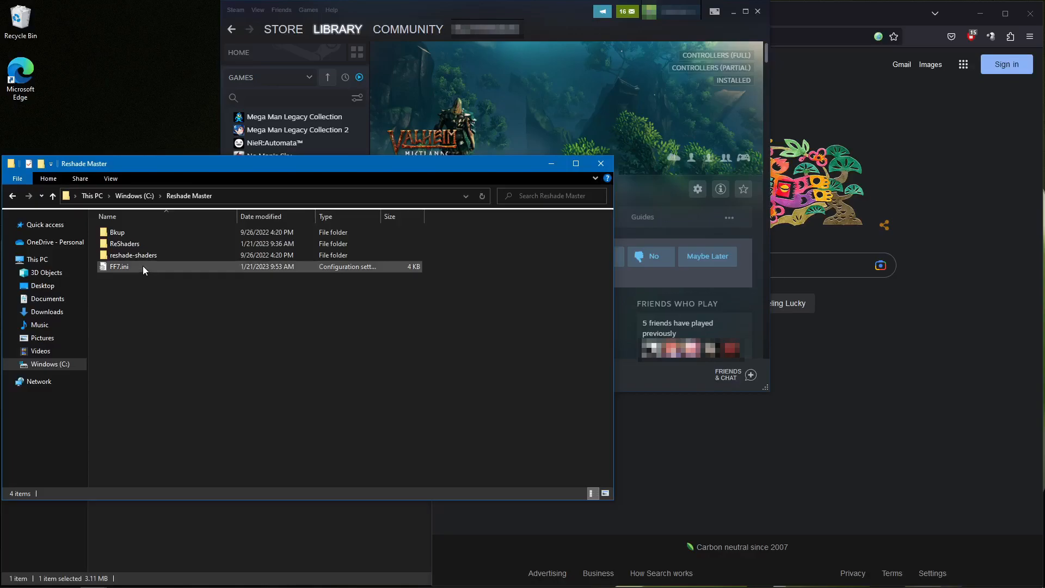
Switch to the browser, search Google for "Reshade" and open the official reshade.me website
{"action": "left_click", "coordinate": [140, 273]}
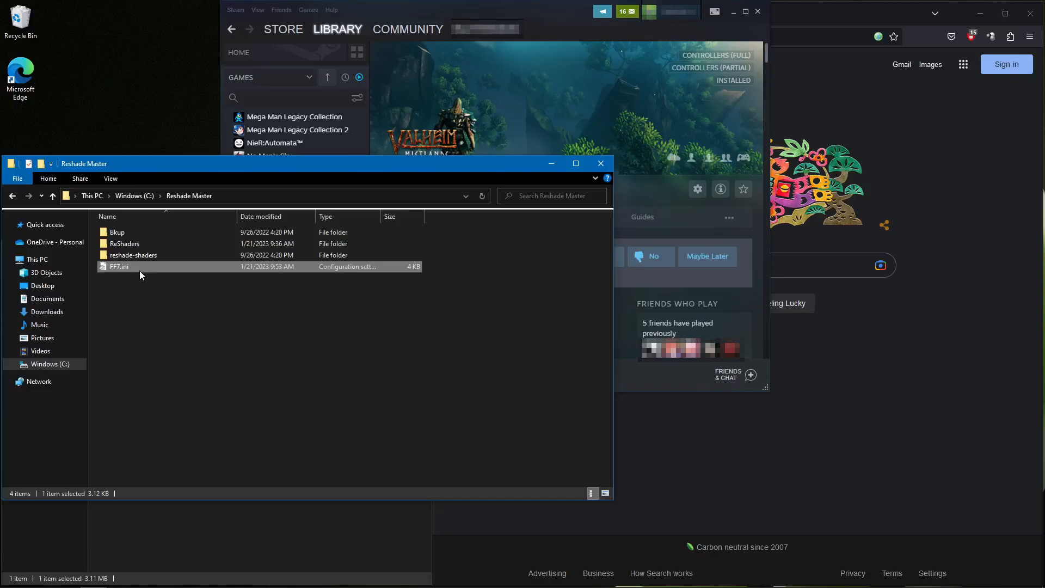
{"action": "left_click", "coordinate": [816, 264]}
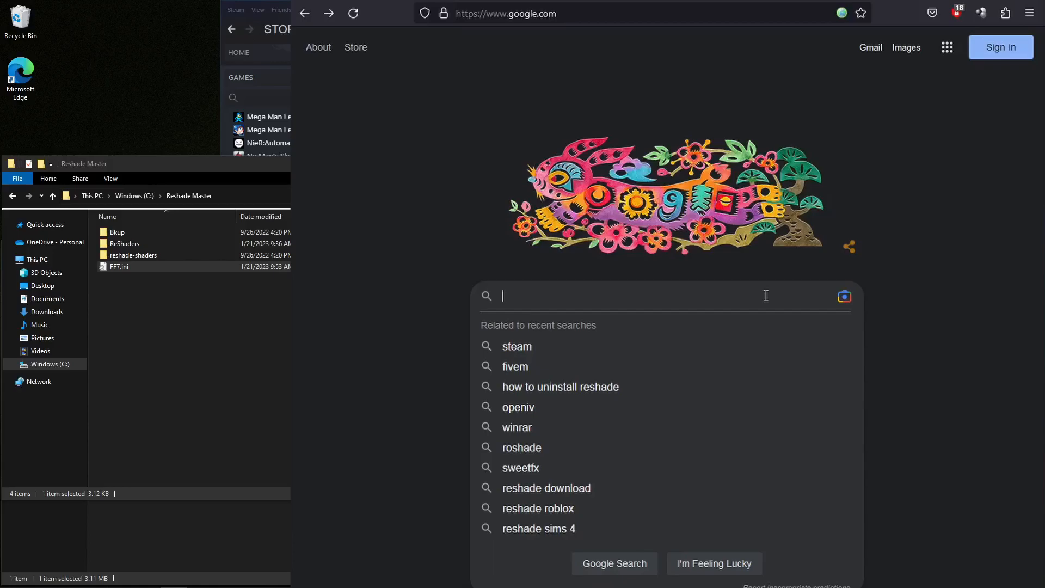
{"action": "type", "text": "Reshade"}
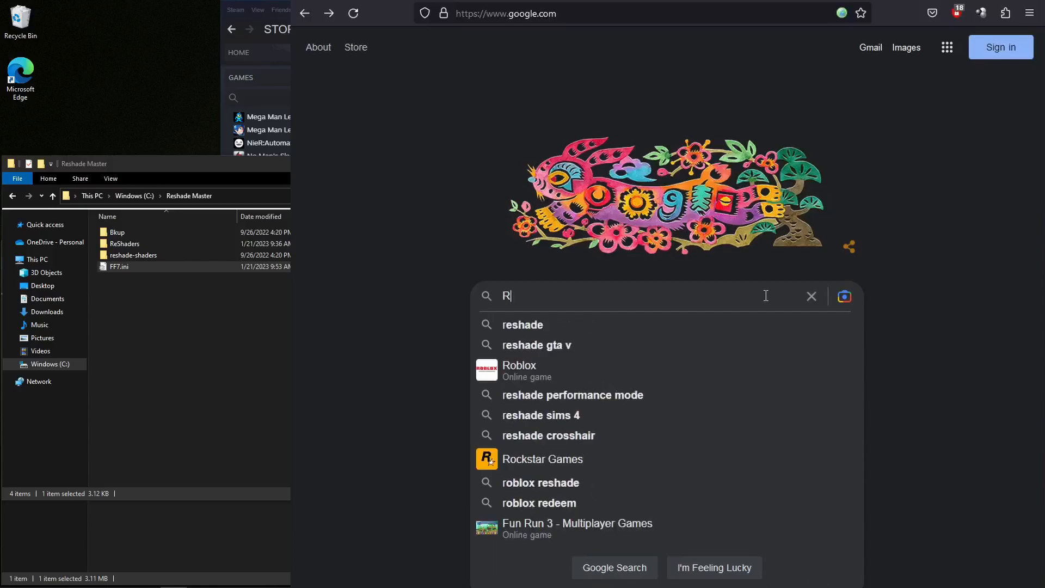
{"action": "key", "text": "Return"}
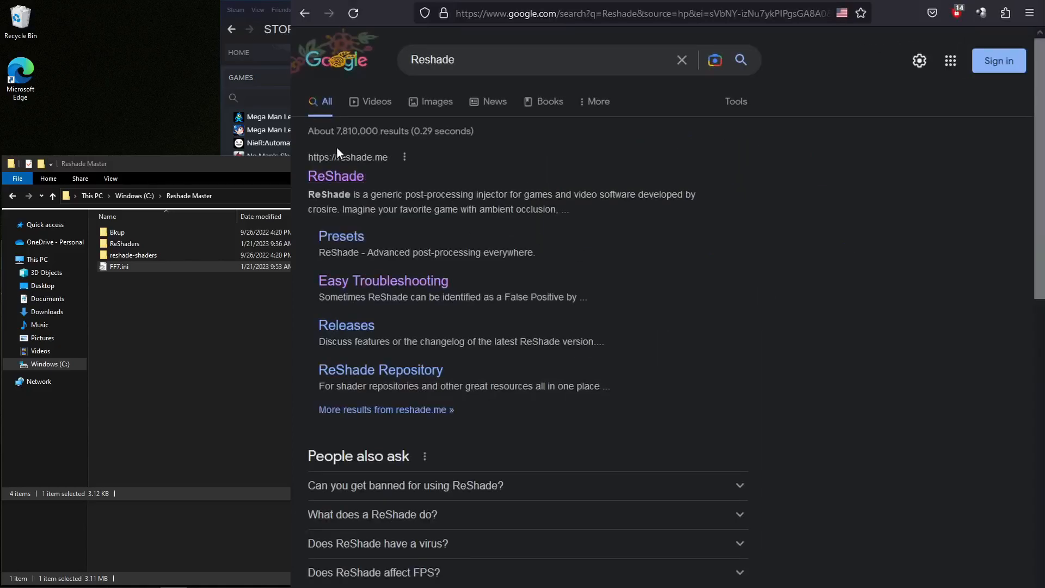
{"action": "left_click", "coordinate": [324, 182]}
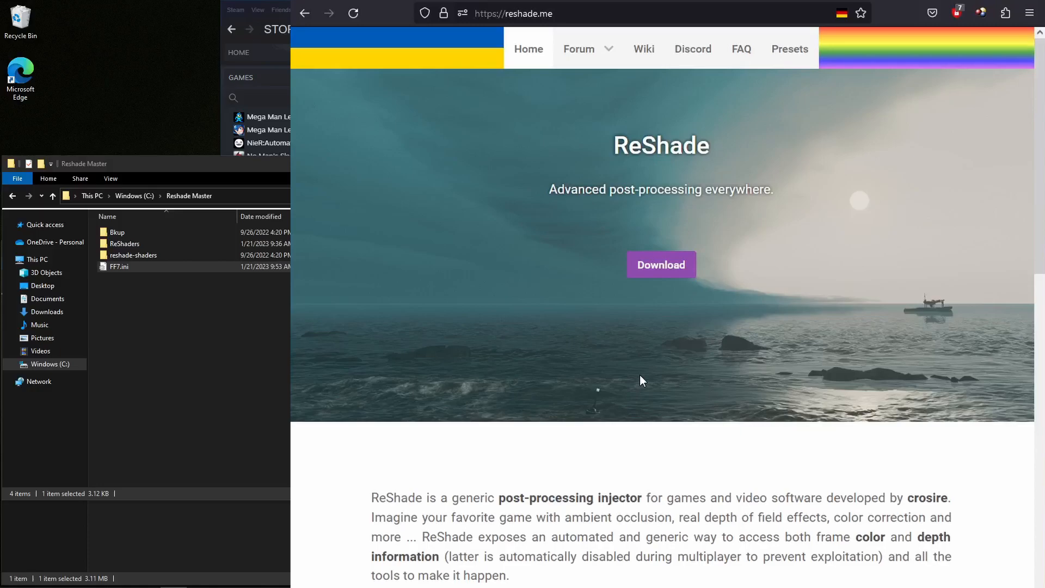
Review ReShade's supported graphics APIs and system requirements, and download the standard ReShade 5.6.0 without full add-on support
{"action": "scroll", "coordinate": [638, 375], "scroll_direction": "down", "scroll_amount": 7}
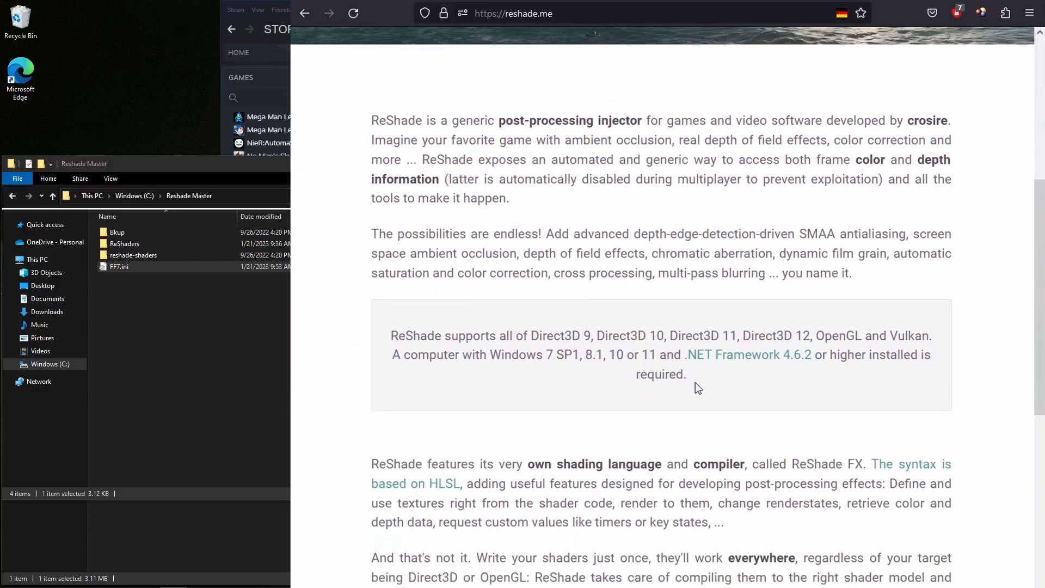
{"action": "left_click_drag", "start_coordinate": [694, 382], "coordinate": [387, 329]}
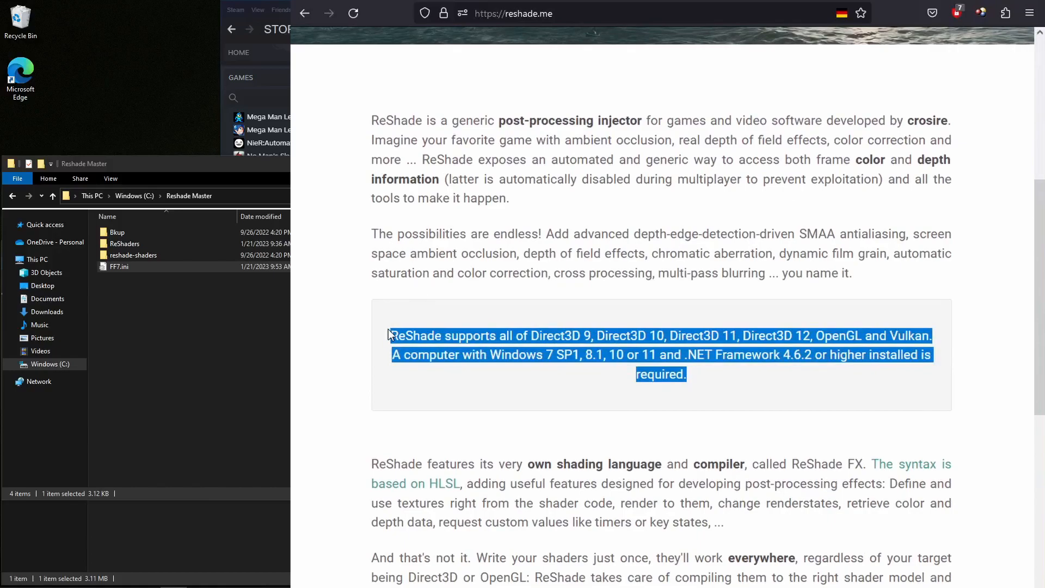
{"action": "left_click", "coordinate": [640, 426]}
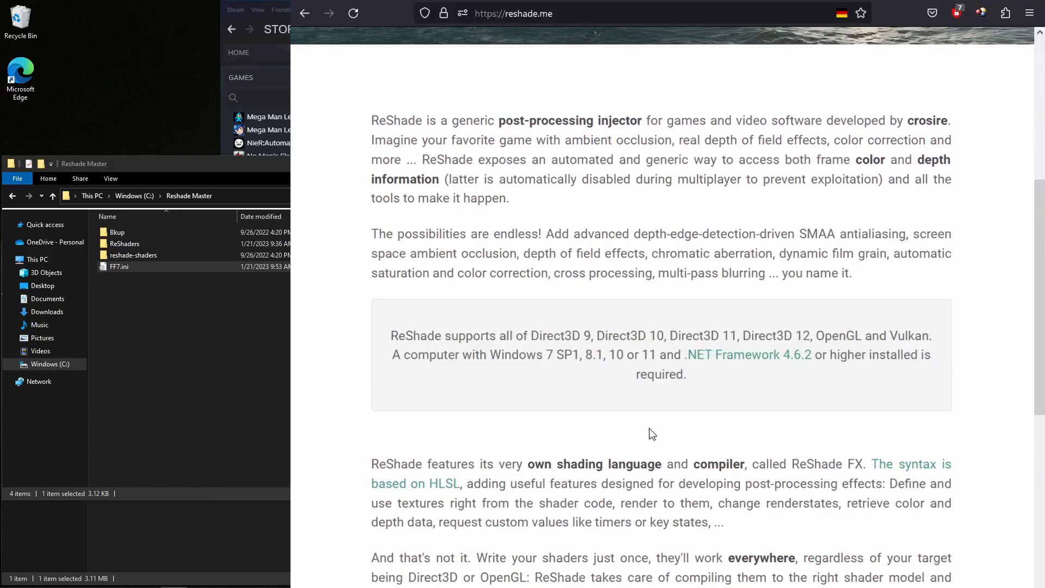
{"action": "scroll", "coordinate": [647, 430], "scroll_direction": "down", "scroll_amount": 9}
{"action": "scroll", "coordinate": [649, 429], "scroll_direction": "down", "scroll_amount": 5}
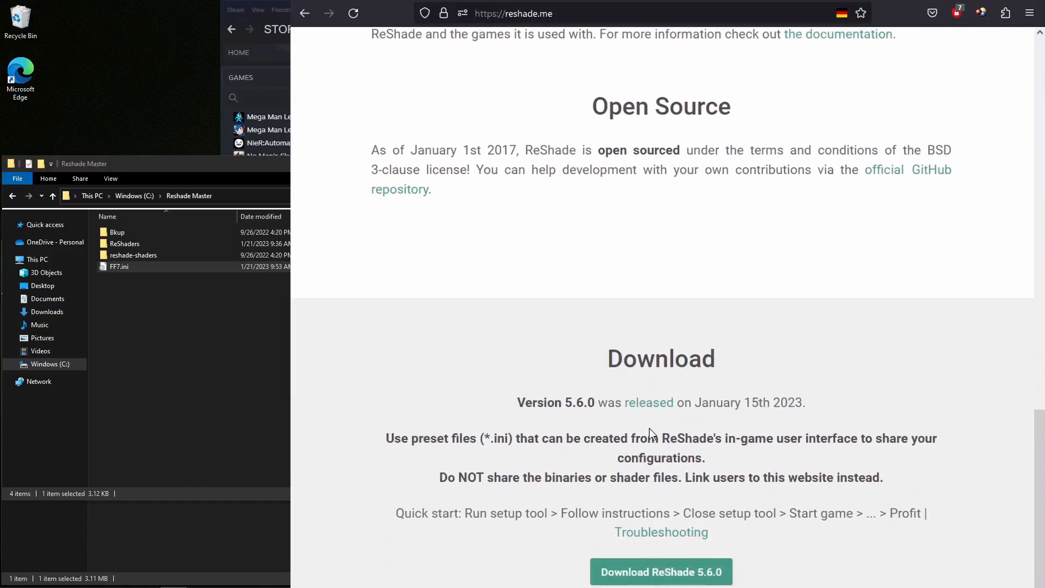
{"action": "scroll", "coordinate": [648, 429], "scroll_direction": "up", "scroll_amount": 5}
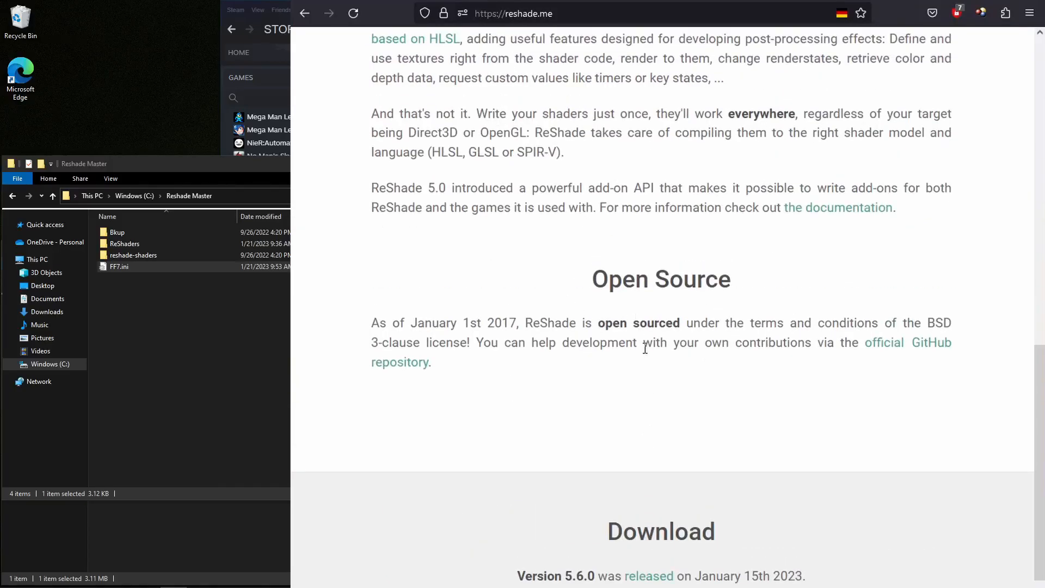
{"action": "scroll", "coordinate": [645, 348], "scroll_direction": "down", "scroll_amount": 5}
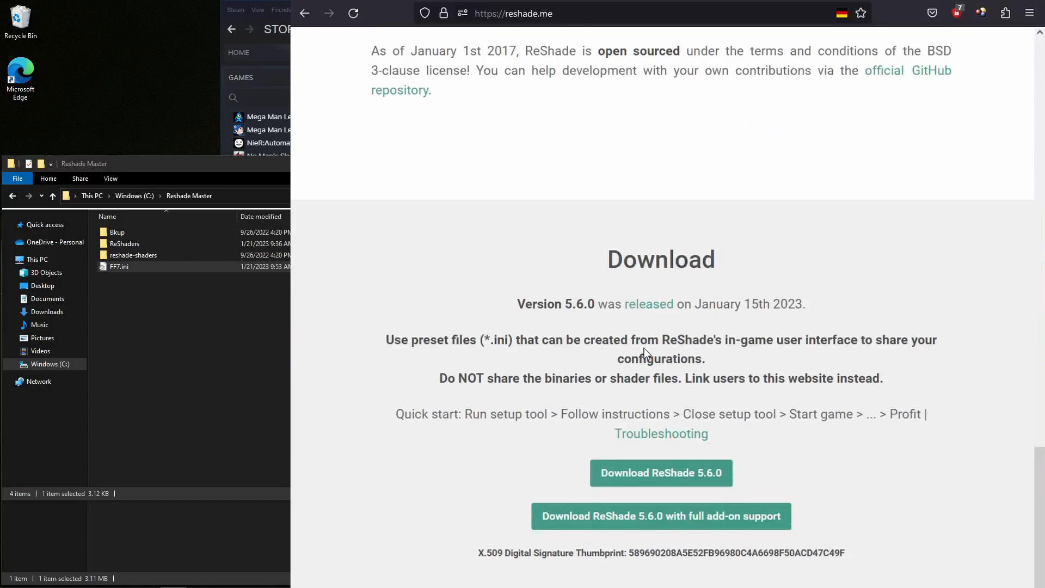
{"action": "left_click", "coordinate": [661, 477]}
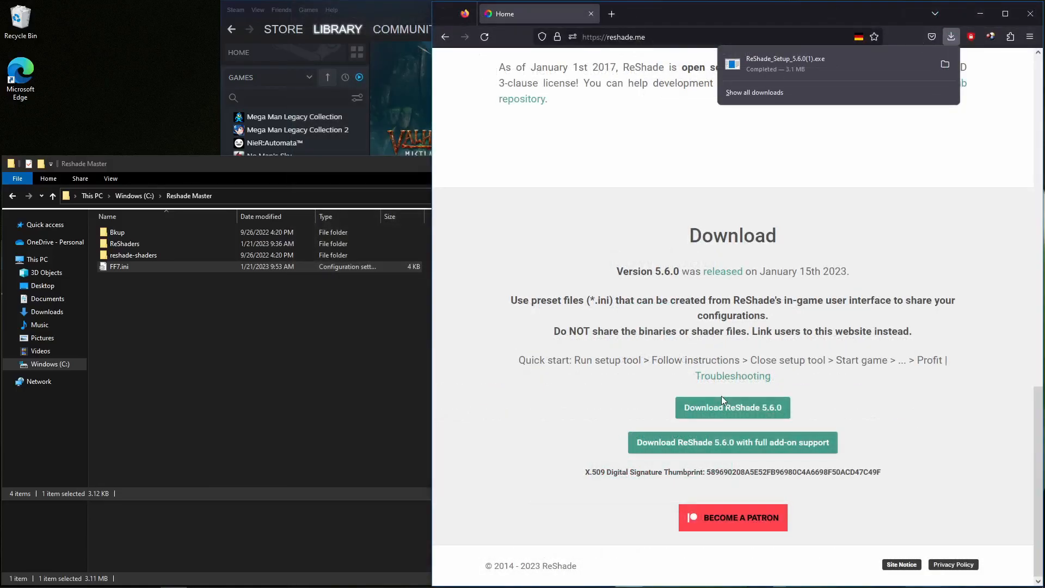
Run ReShade_Setup_5.6.0.exe from the Downloads folder, choosing Valheim (valheim.exe) as the game and DirectX 10/11/12 as its rendering API
{"action": "left_click", "coordinate": [301, 525]}
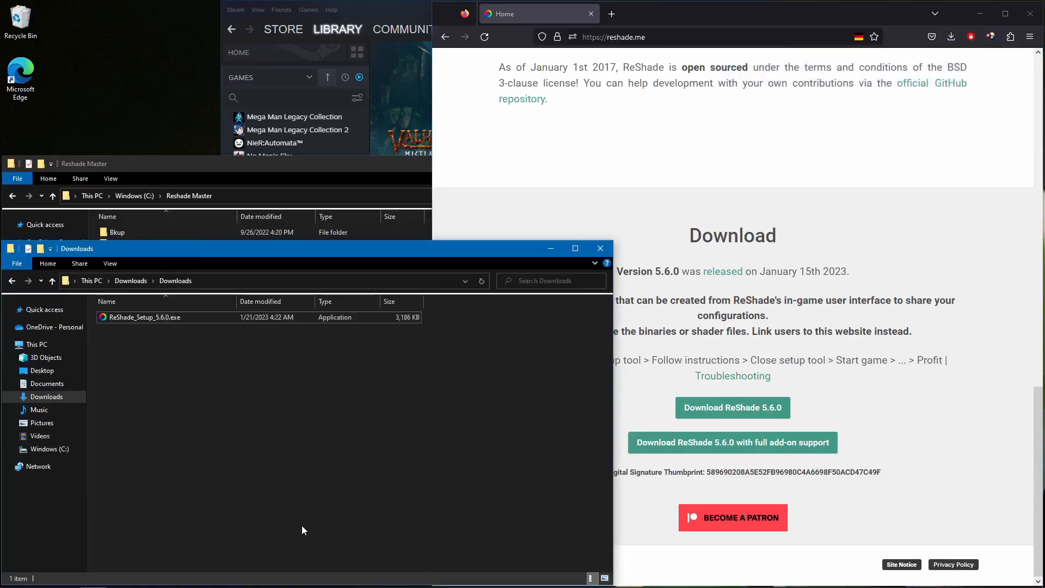
{"action": "double_click", "coordinate": [142, 318]}
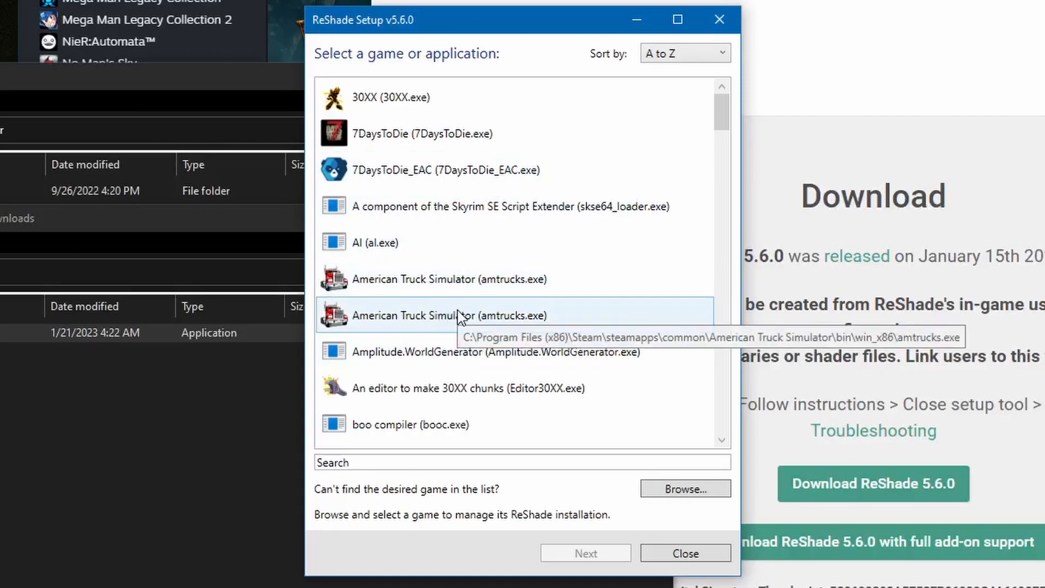
{"action": "scroll", "coordinate": [511, 328], "scroll_direction": "down", "scroll_amount": 15}
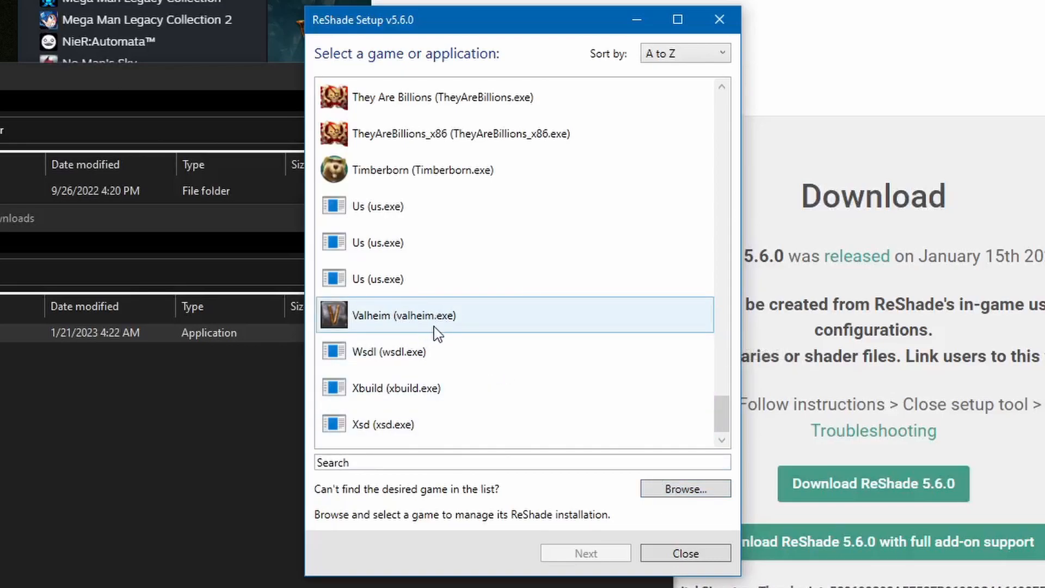
{"action": "mouse_move", "coordinate": [435, 326]}
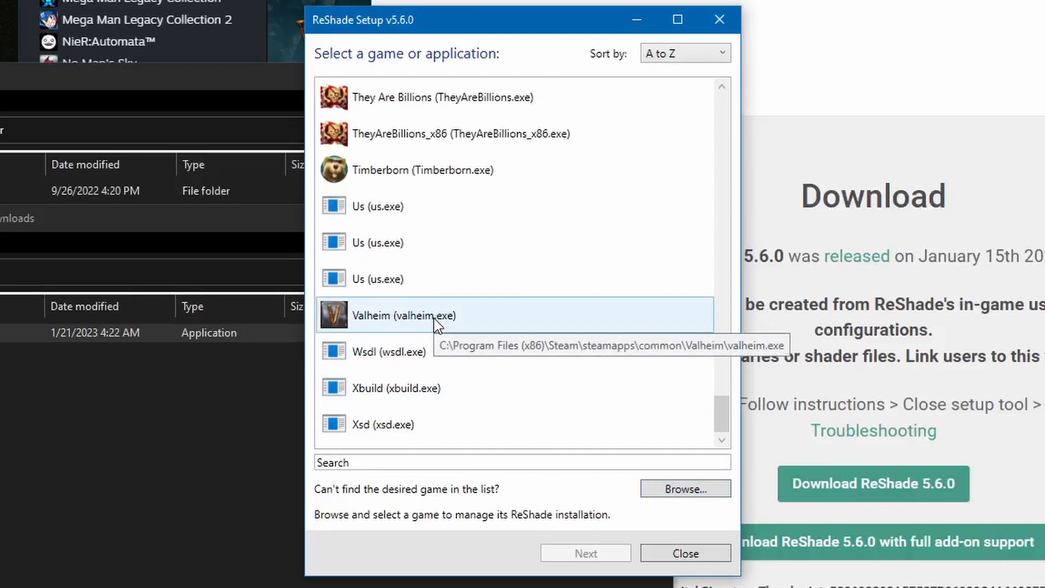
{"action": "left_click", "coordinate": [435, 321]}
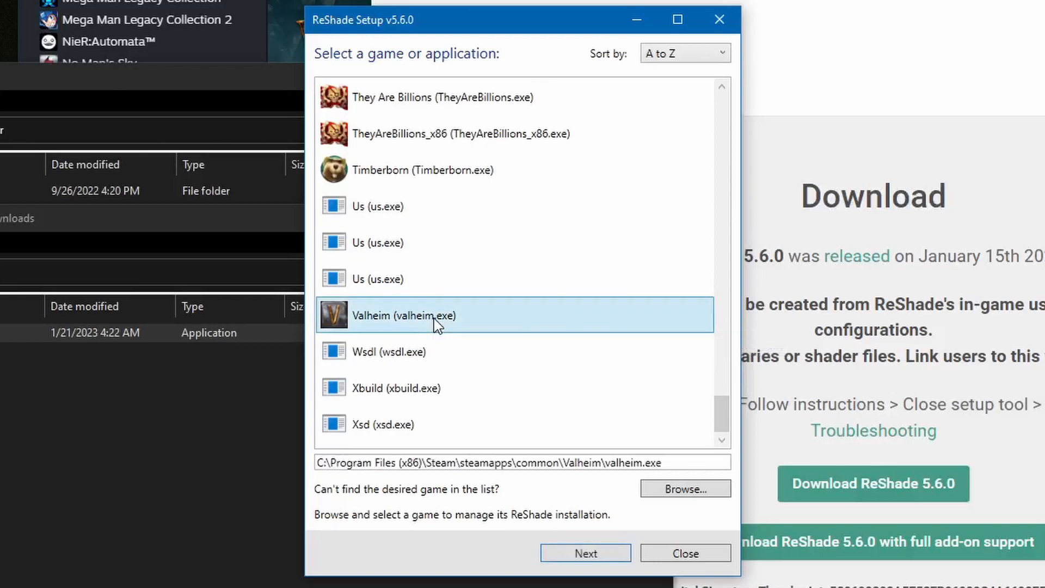
{"action": "left_click", "coordinate": [589, 553]}
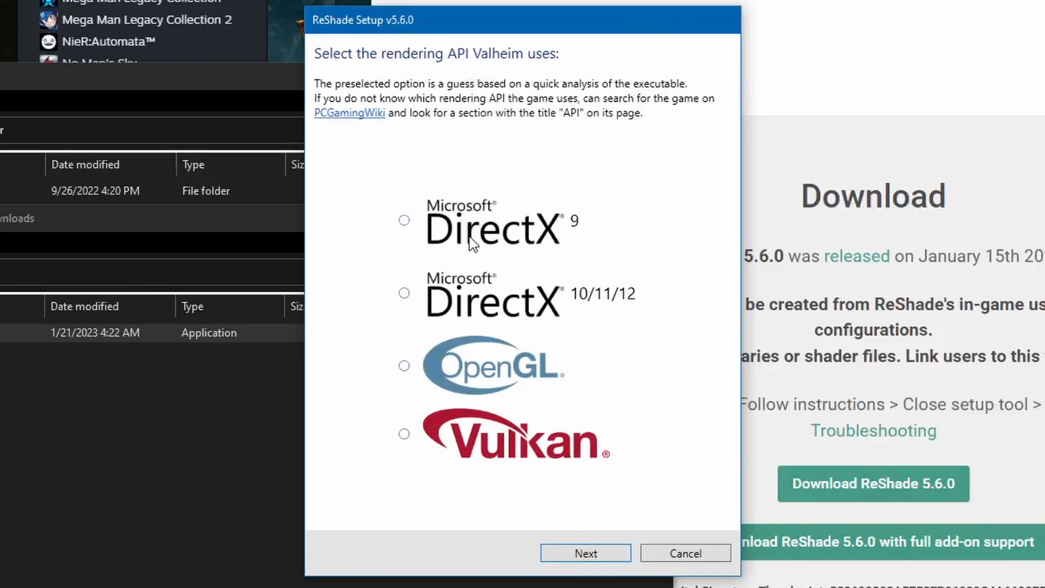
{"action": "left_click", "coordinate": [475, 302]}
Switch to Steam and check whether Valheim's launch options offer Vulkan, cancelling the launch without starting the game
{"action": "key", "text": "alt+Tab"}
{"action": "left_click", "coordinate": [312, 124]}
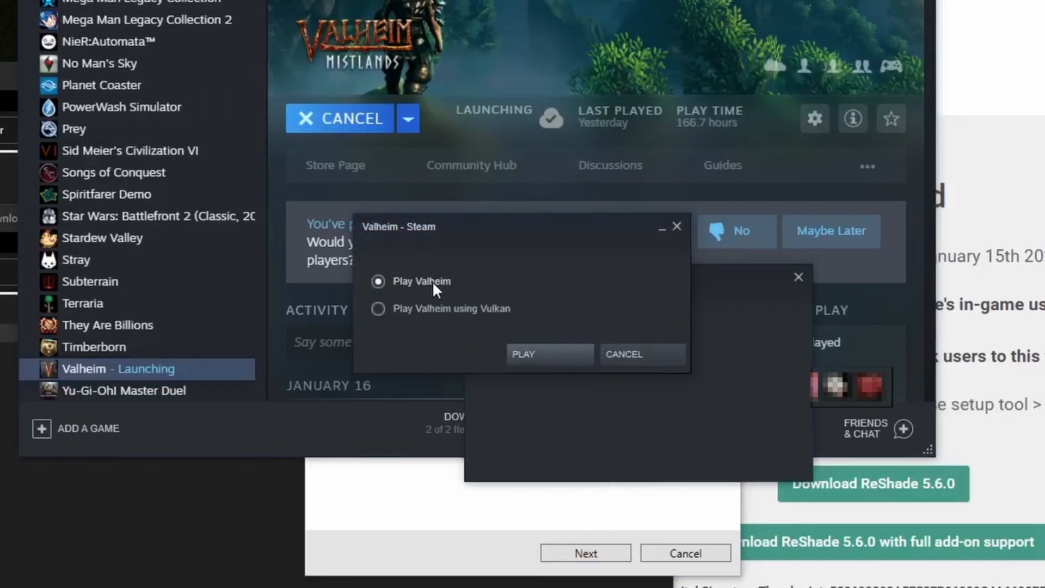
{"action": "left_click", "coordinate": [417, 306]}
{"action": "left_click", "coordinate": [413, 276]}
{"action": "left_click", "coordinate": [625, 354]}
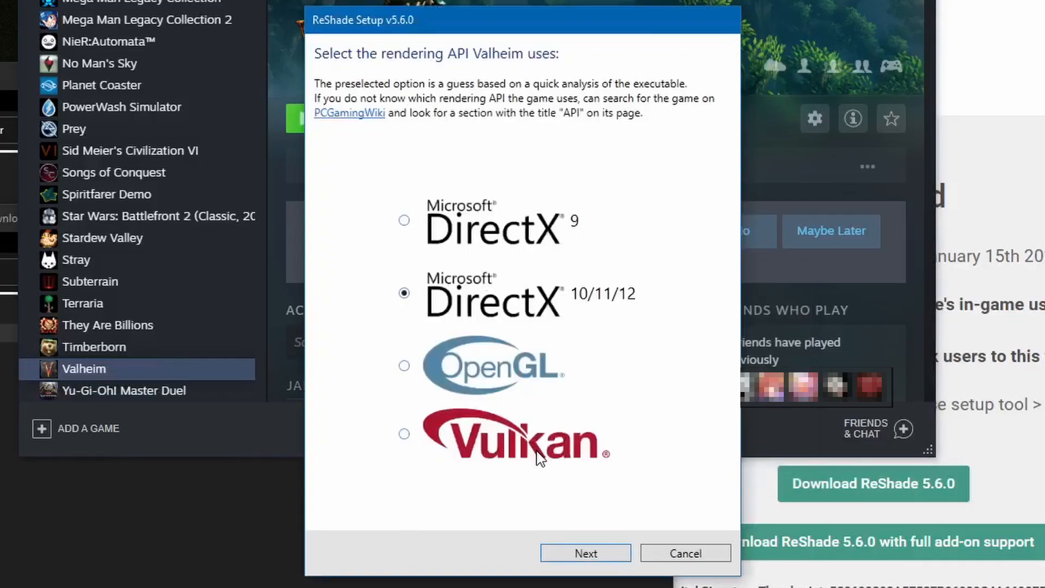
Complete the ReShade installation for Valheim, skipping both the preset and the effect packages
{"action": "left_click", "coordinate": [592, 555]}
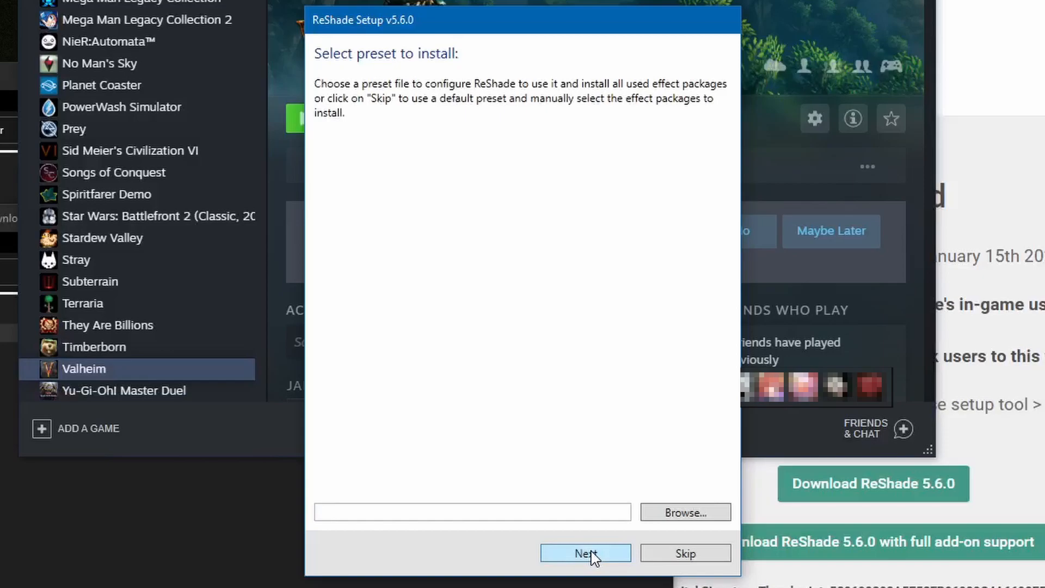
{"action": "left_click", "coordinate": [678, 554]}
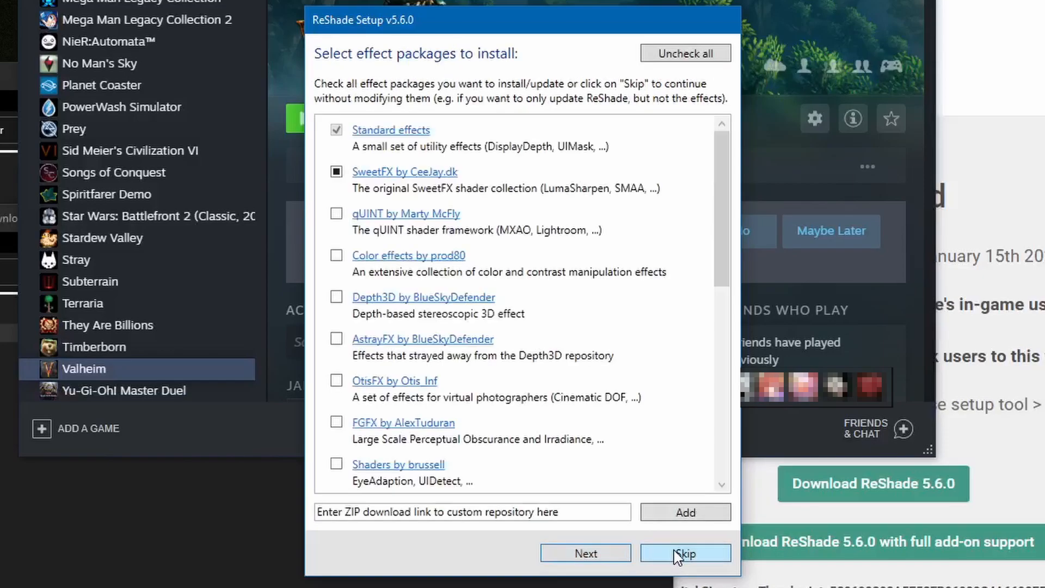
{"action": "left_click", "coordinate": [678, 555]}
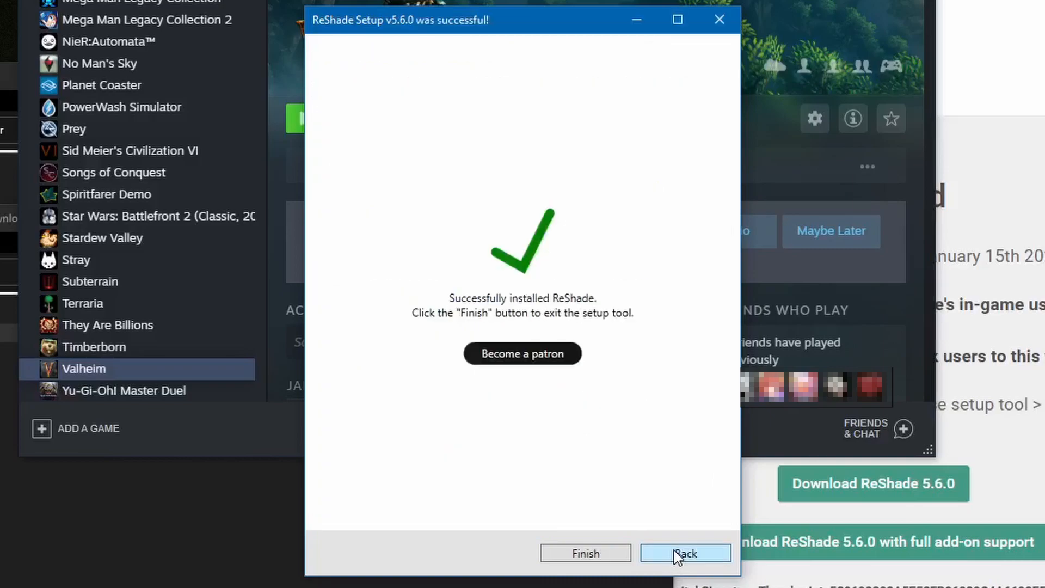
{"action": "left_click", "coordinate": [604, 552]}
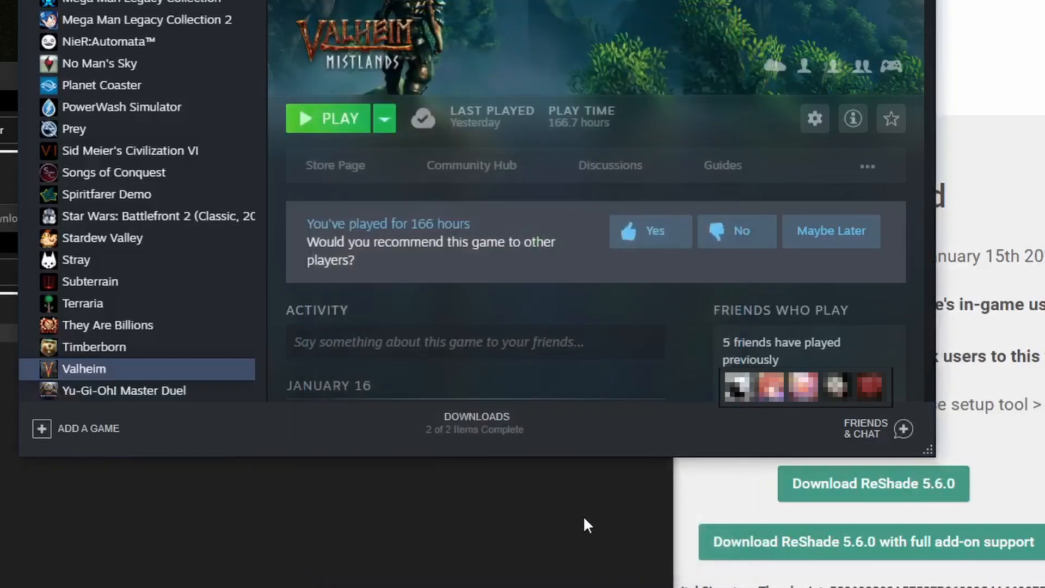
Launch Valheim from Steam with the regular Play Valheim option, bring up the ReShade overlay and skip its tutorial
{"action": "left_click", "coordinate": [308, 129]}
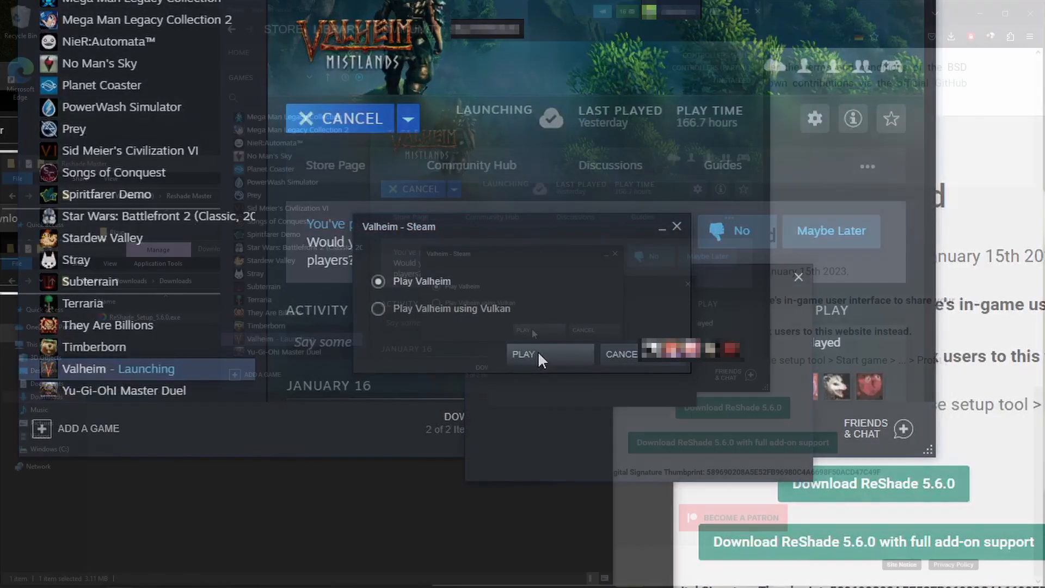
{"action": "left_click", "coordinate": [538, 355]}
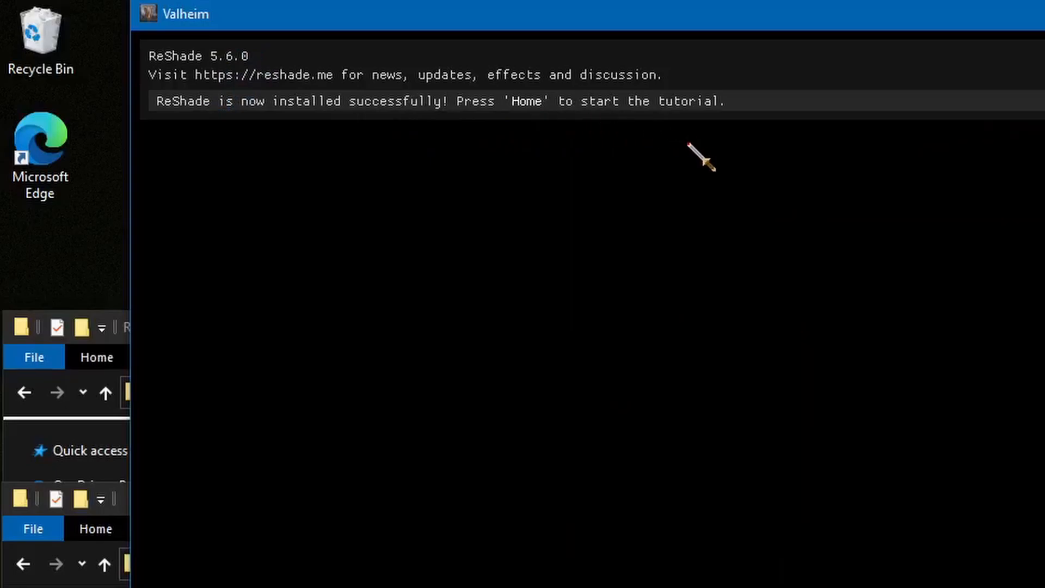
{"action": "key", "text": "Home"}
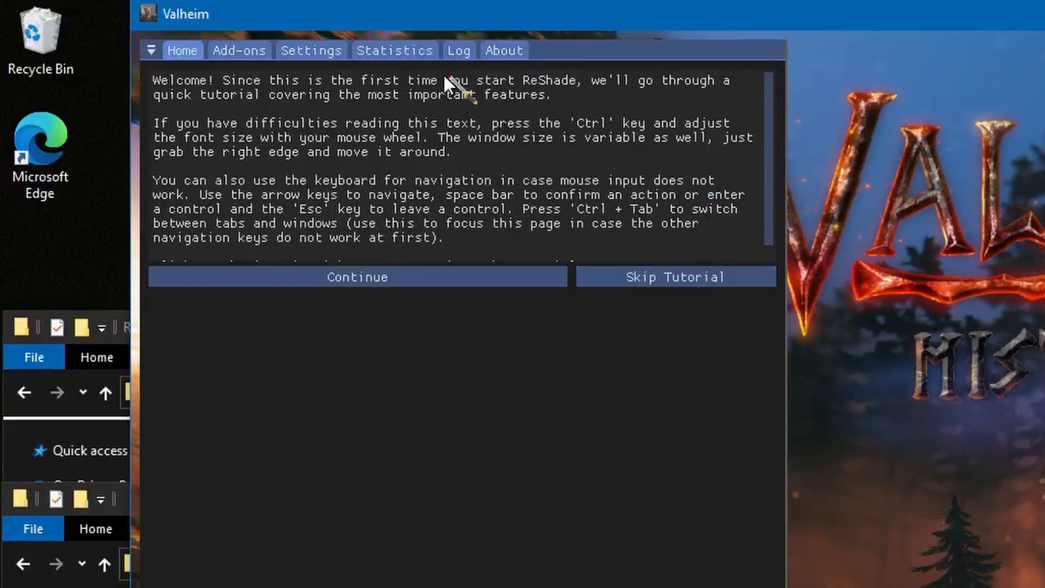
{"action": "left_click", "coordinate": [633, 274]}
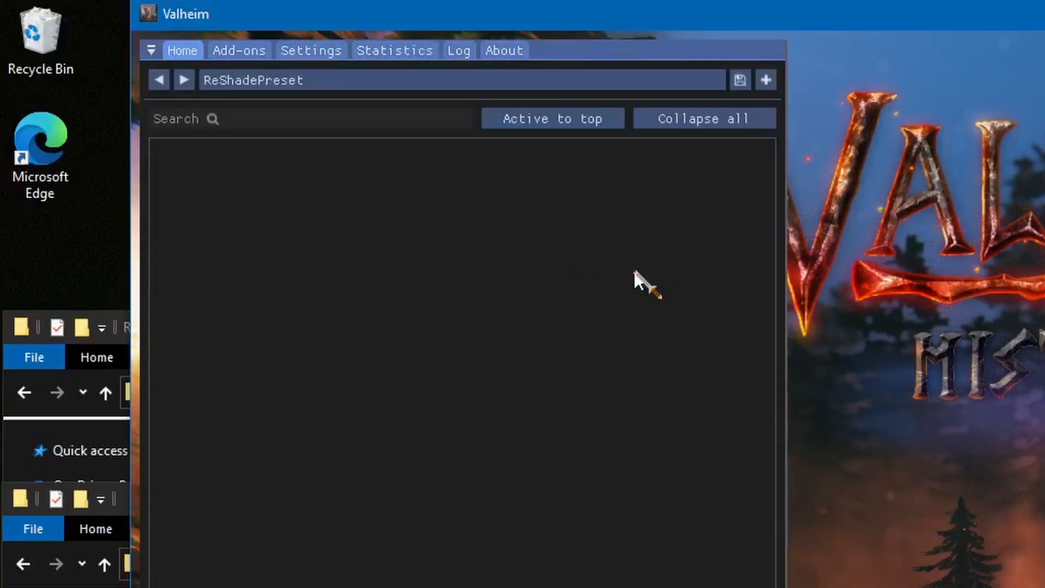
In the ReShade settings, assign / as the effect toggle key and < as the overlay key
{"action": "left_click", "coordinate": [314, 54]}
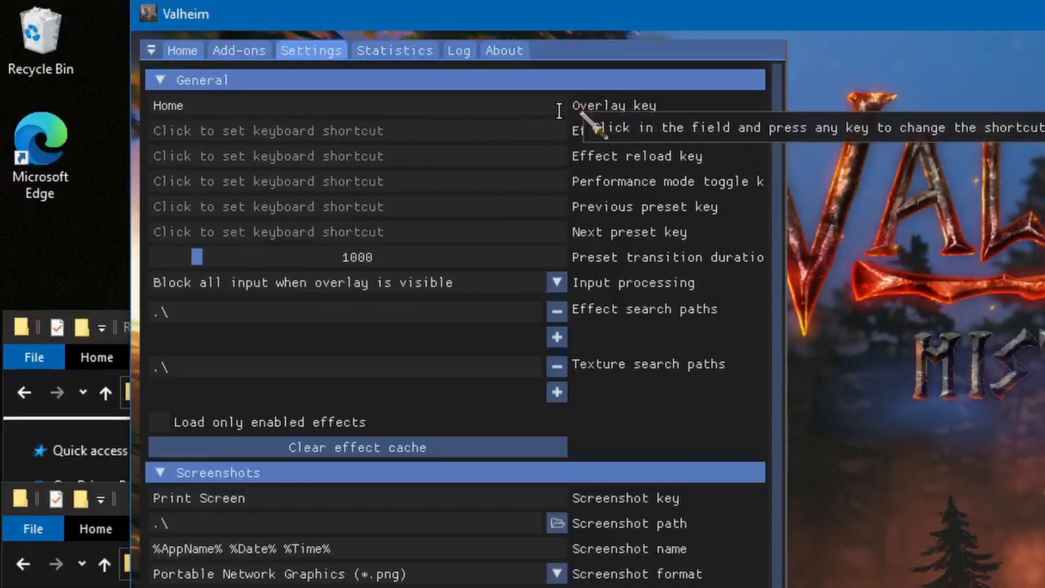
{"action": "key", "text": "Home"}
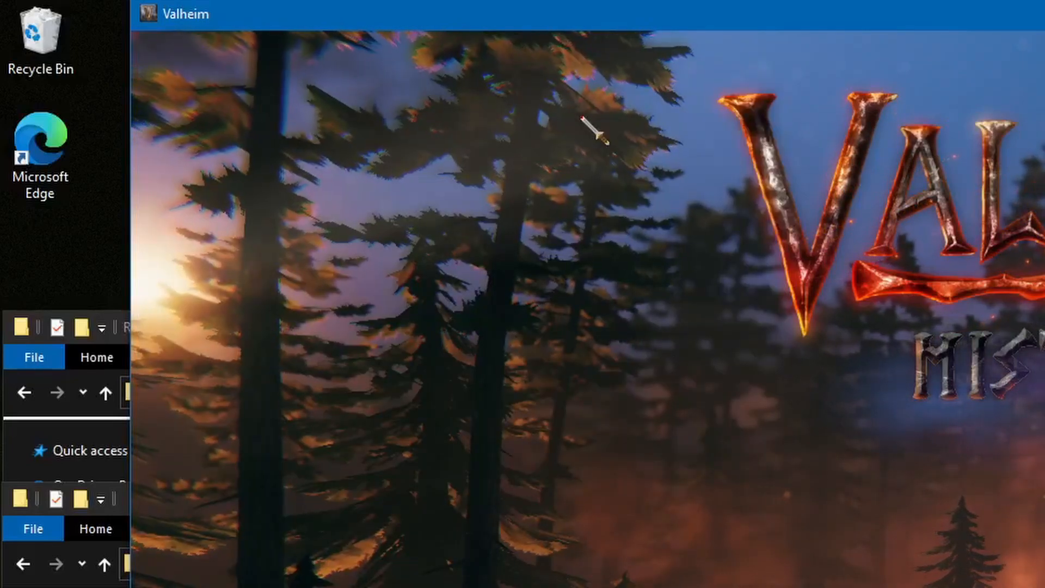
{"action": "key", "text": "Home"}
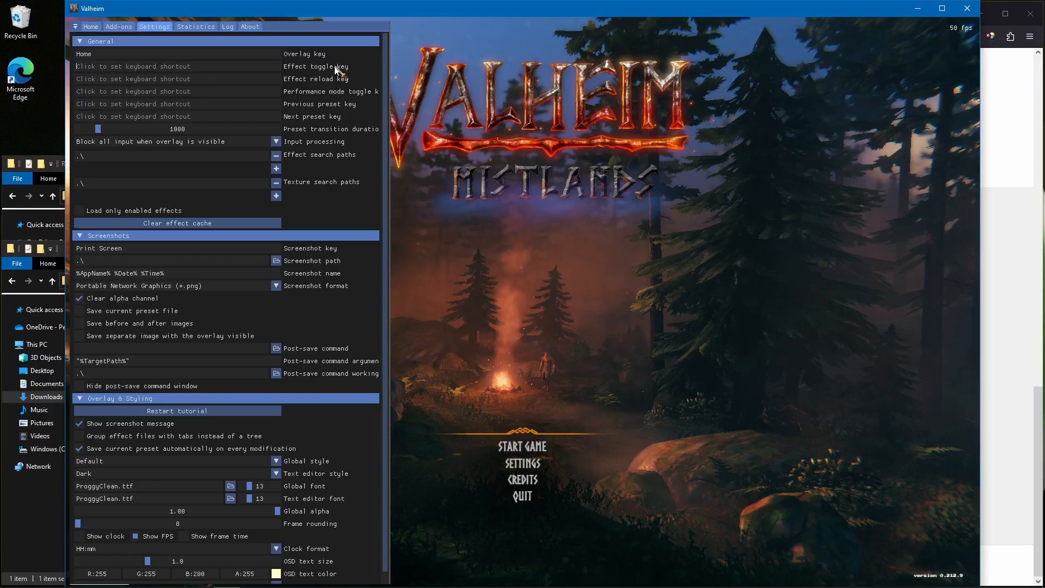
{"action": "key", "text": "slash"}
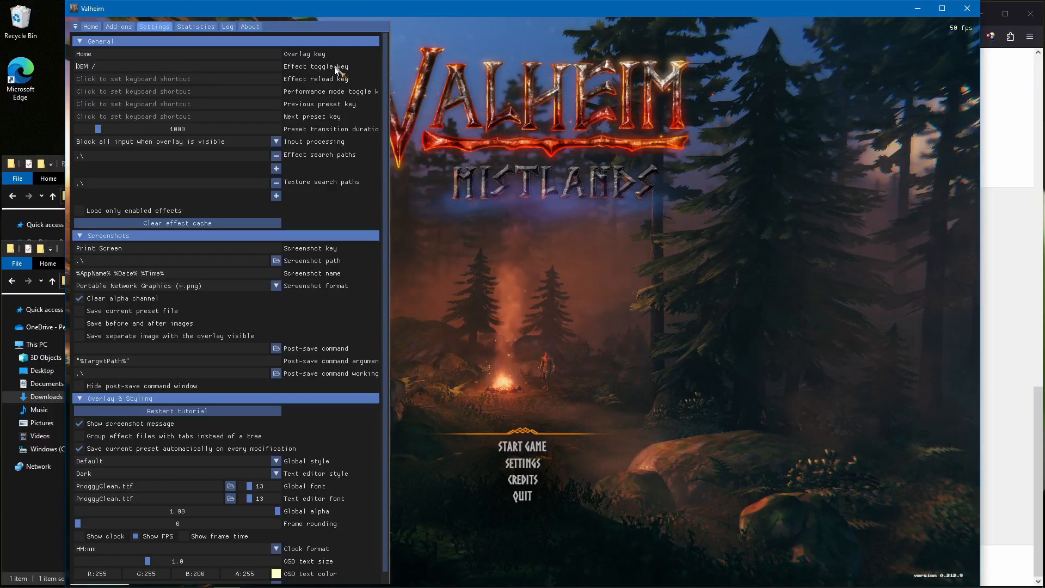
{"action": "left_click", "coordinate": [230, 54]}
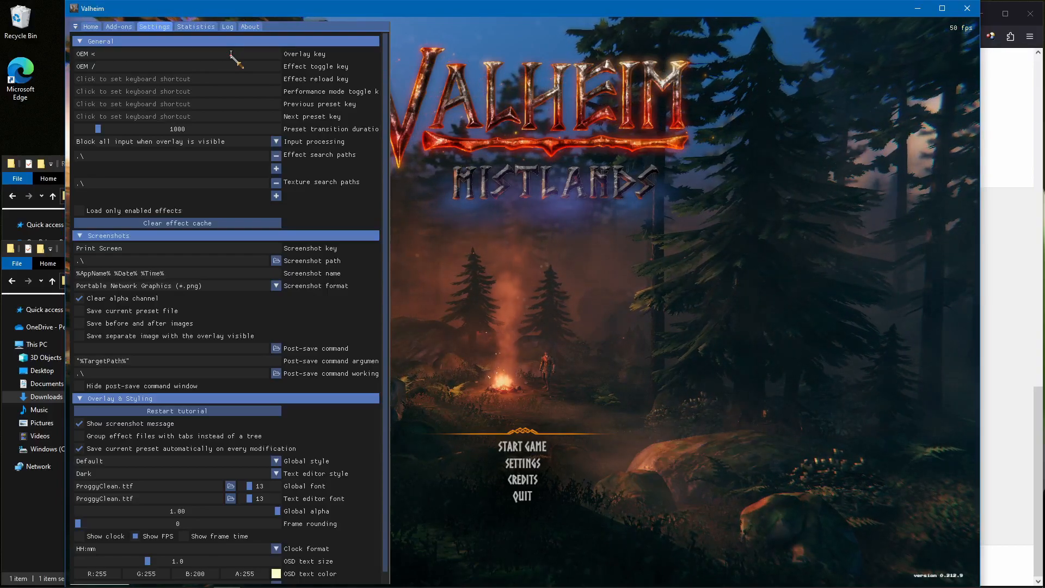
{"action": "key", "text": "less"}
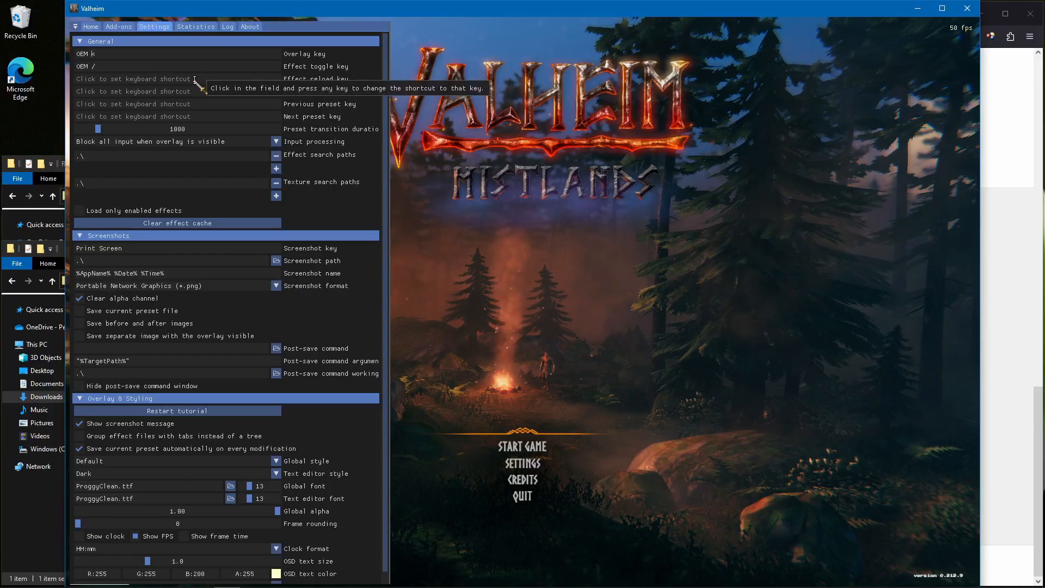
Assign the comma as the previous preset key and the period as the next preset key, and close Valheim
{"action": "left_click", "coordinate": [202, 103]}
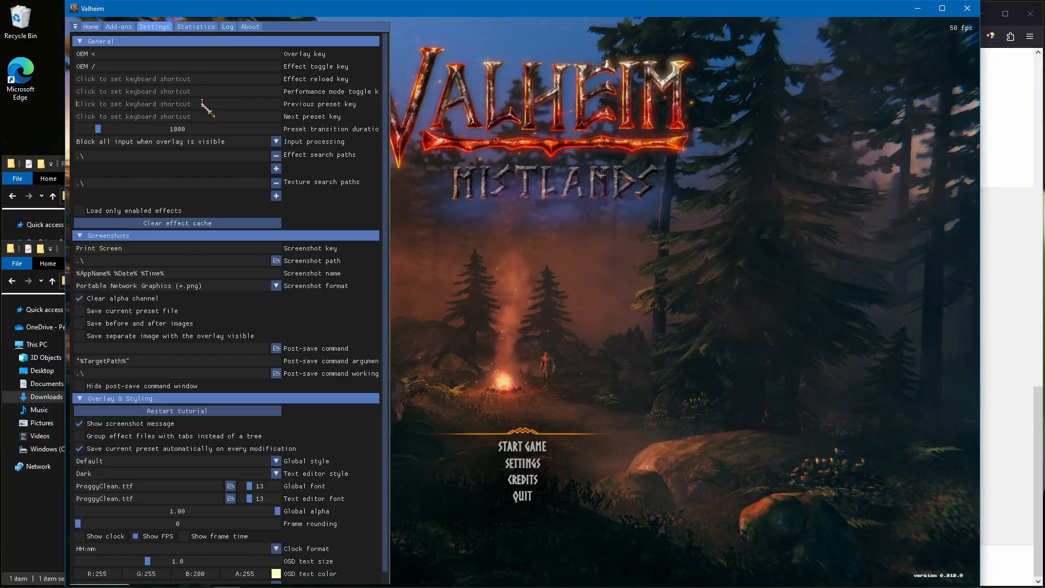
{"action": "key", "text": "comma"}
{"action": "left_click", "coordinate": [202, 116]}
{"action": "key", "text": "period"}
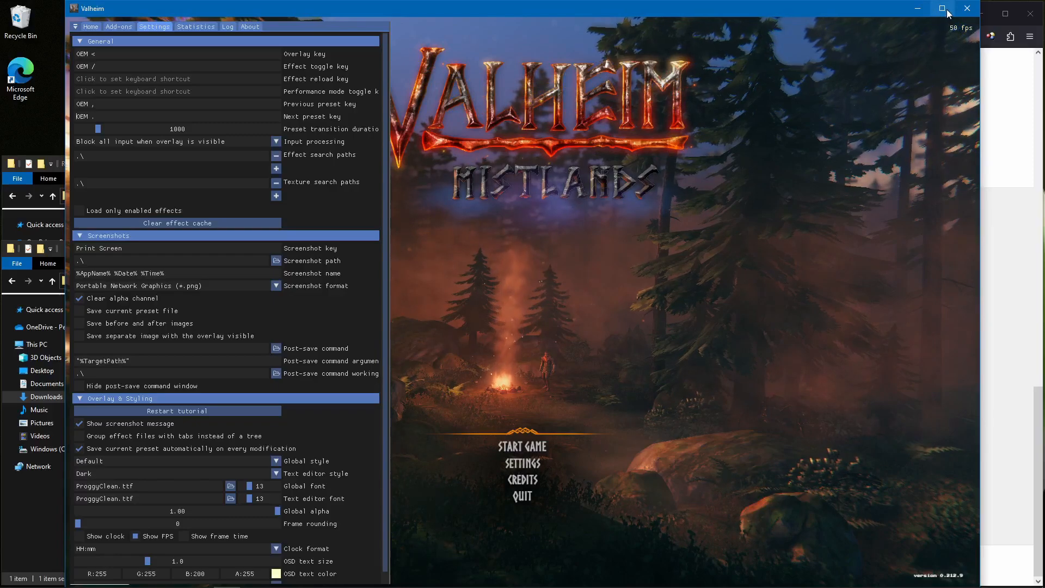
{"action": "left_click", "coordinate": [967, 8]}
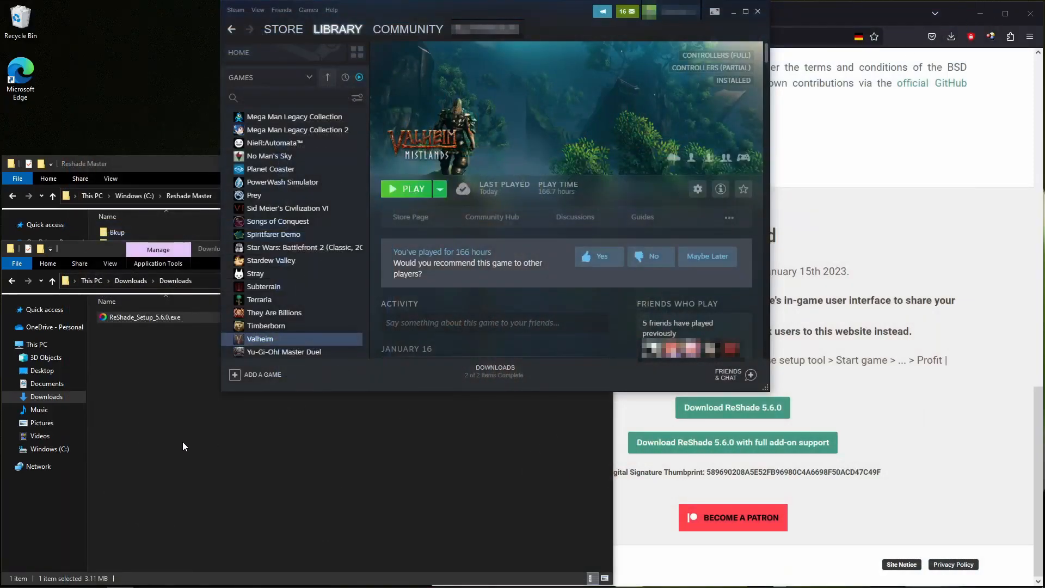
Run ReShade_Setup_5.6.0.exe again and select Valheim (valheim.exe) as the target game
{"action": "double_click", "coordinate": [157, 319]}
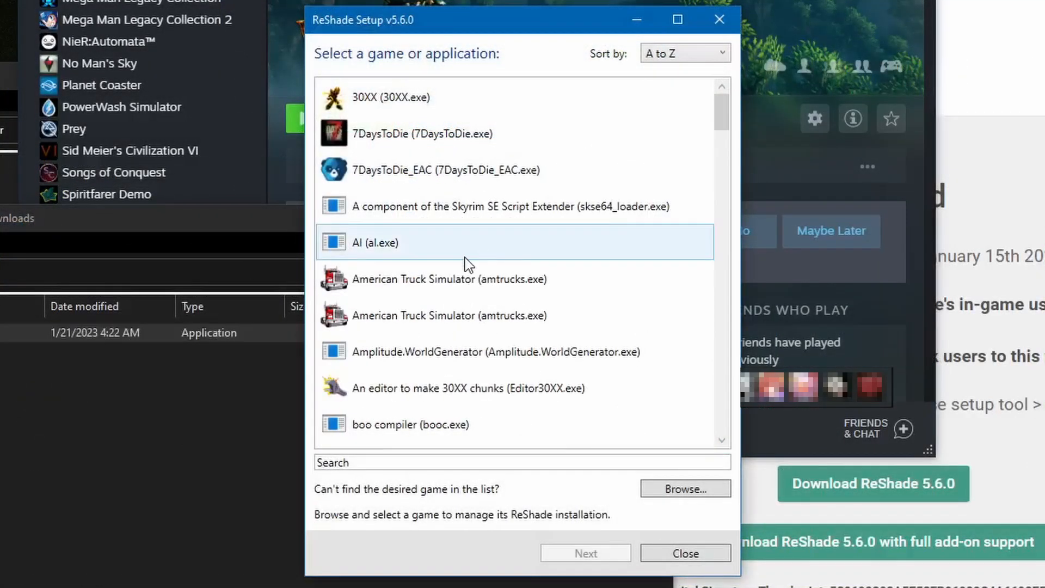
{"action": "scroll", "coordinate": [486, 272], "scroll_direction": "down", "scroll_amount": 20}
{"action": "left_click", "coordinate": [402, 318]}
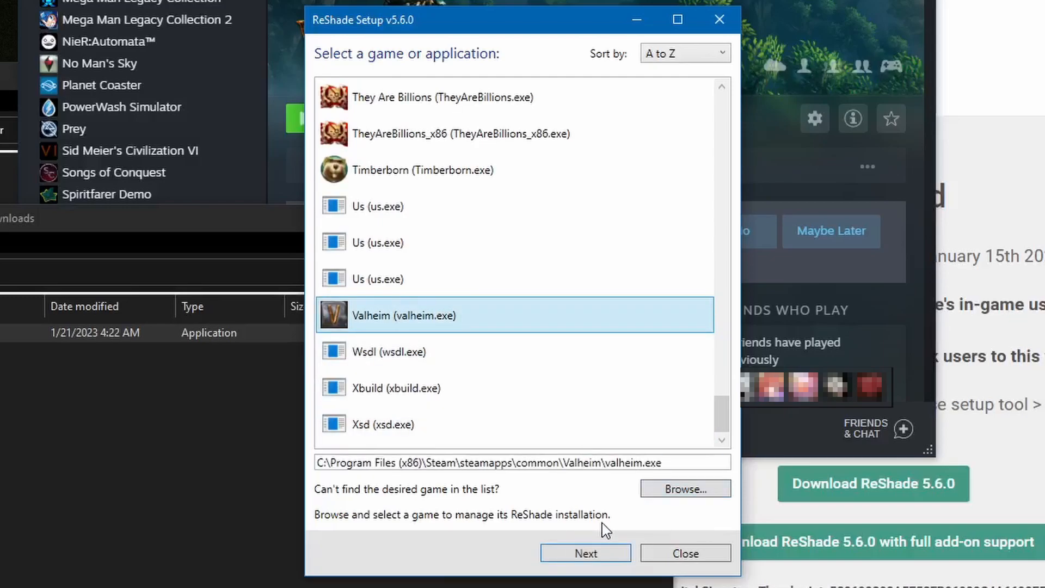
{"action": "left_click", "coordinate": [607, 560]}
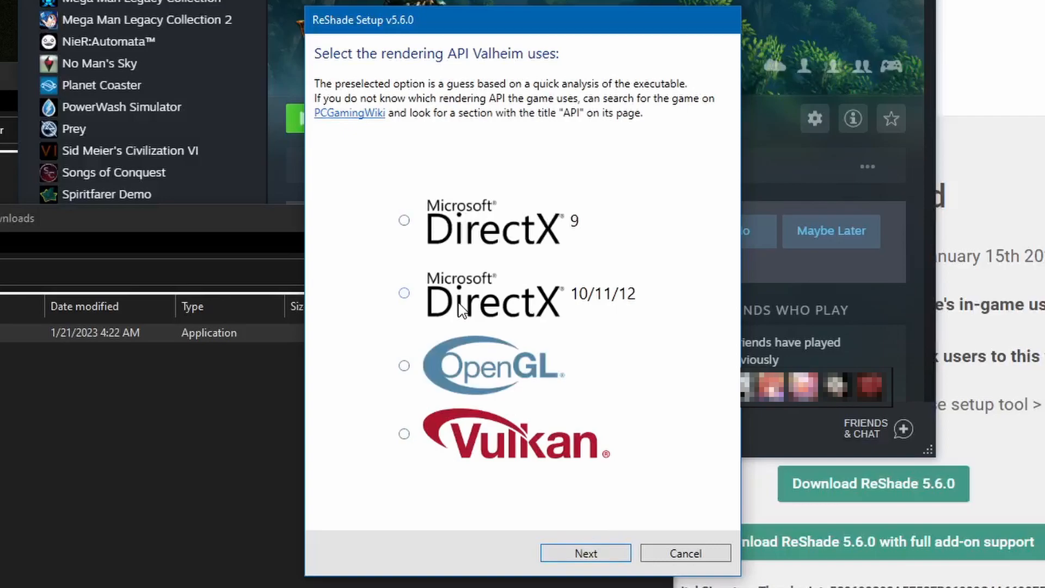
Switch to Steam, launch Valheim using Vulkan to check the main menu, and close the game again
{"action": "left_click", "coordinate": [549, 2]}
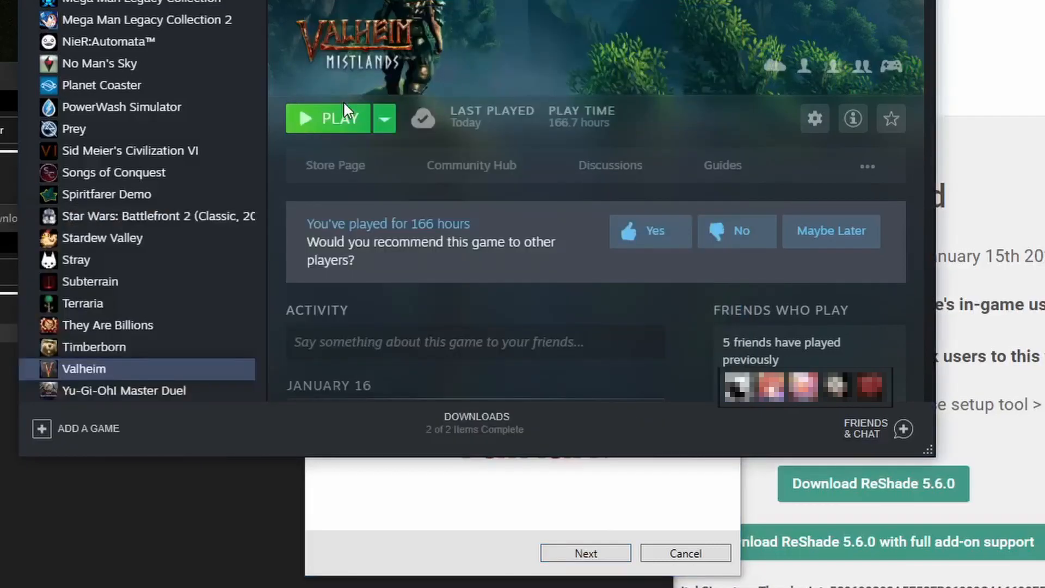
{"action": "left_click", "coordinate": [340, 117]}
{"action": "left_click", "coordinate": [408, 309]}
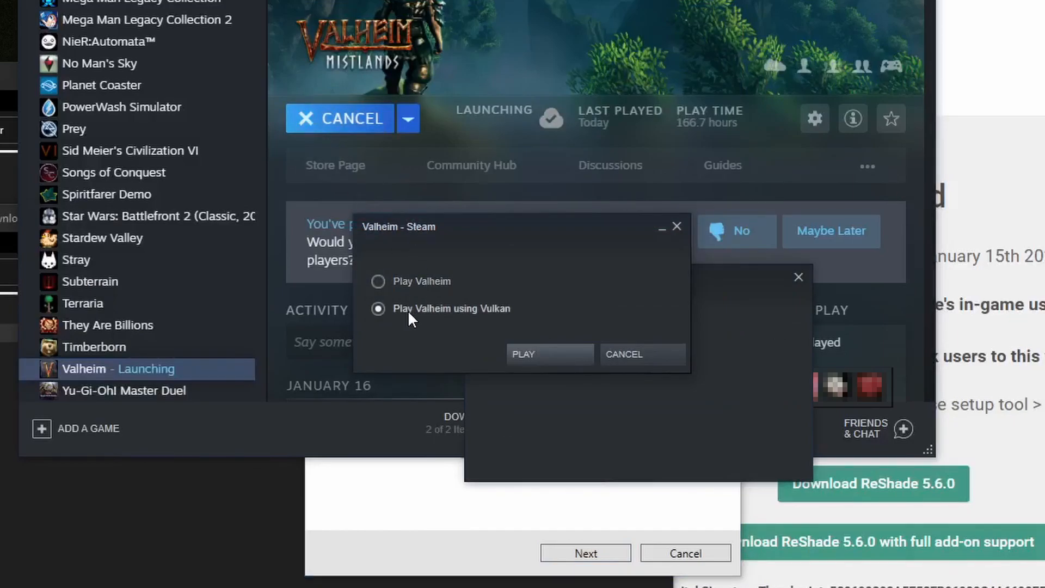
{"action": "left_click", "coordinate": [549, 354]}
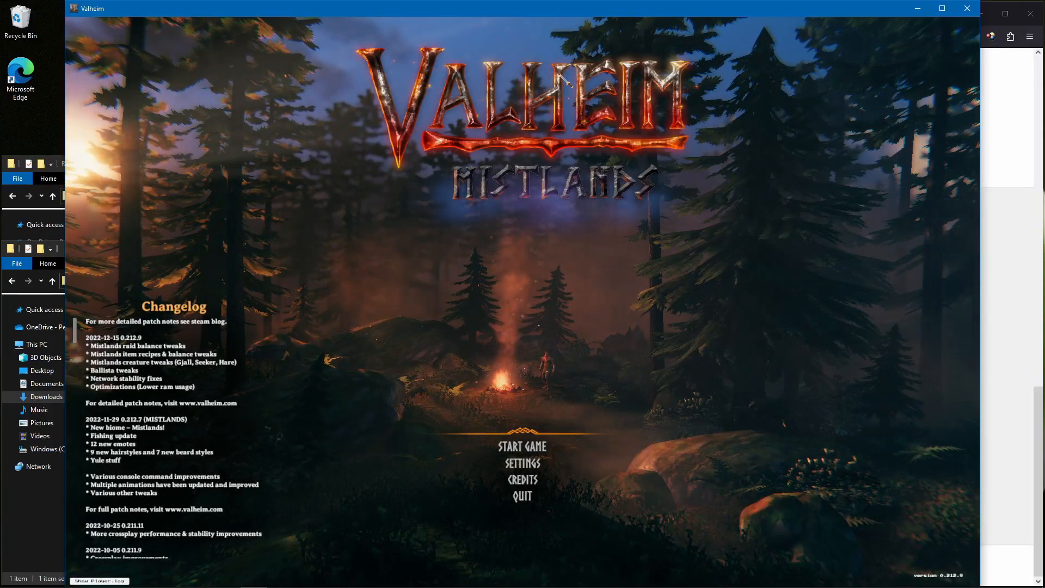
{"action": "left_click", "coordinate": [967, 8]}
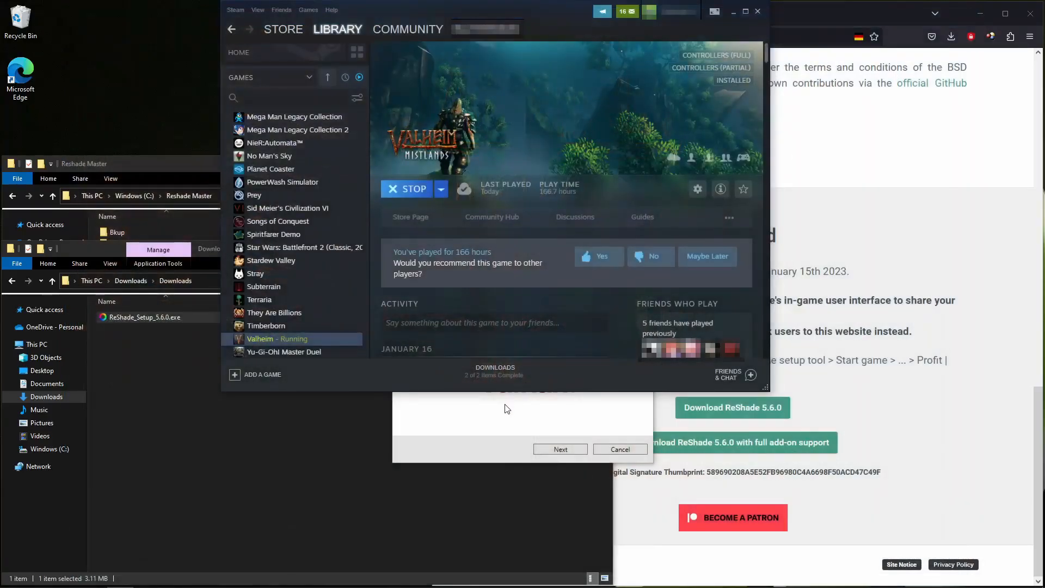
Back in ReShade Setup, choose DirectX 10/11/12 as the rendering API and Modify for the existing installation
{"action": "left_click", "coordinate": [507, 409]}
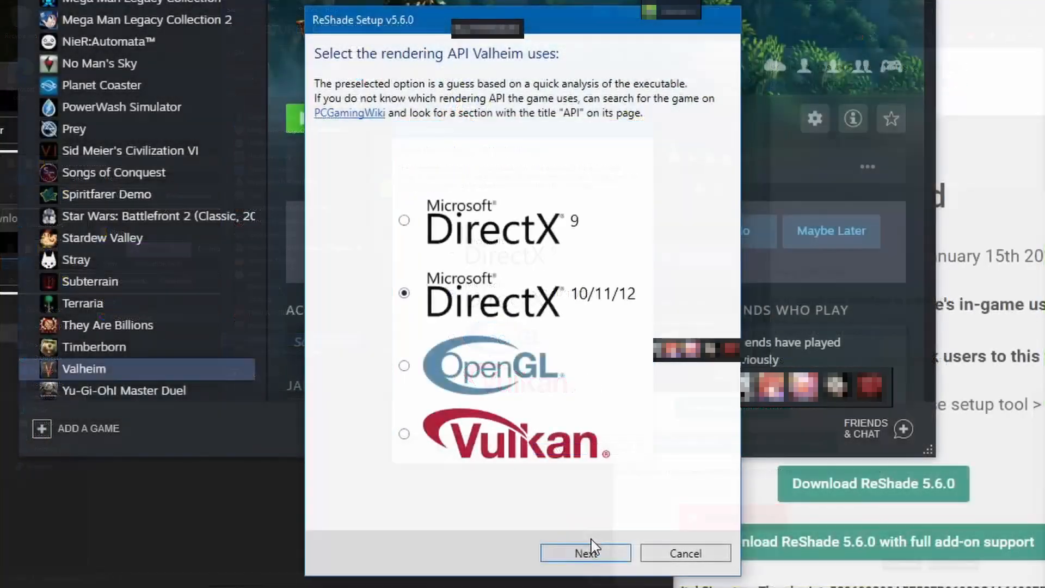
{"action": "left_click", "coordinate": [561, 449]}
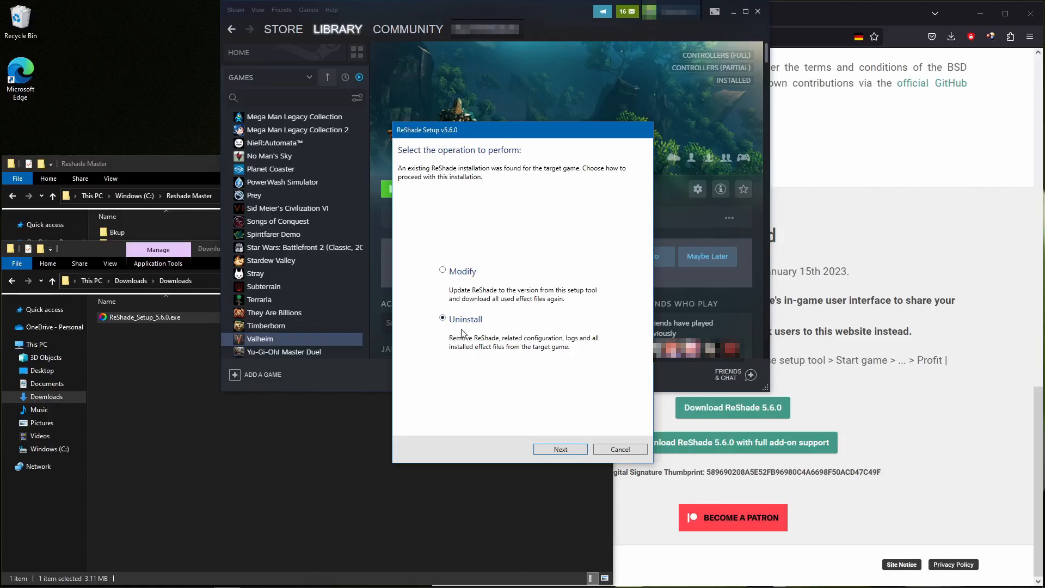
{"action": "left_click", "coordinate": [145, 165]}
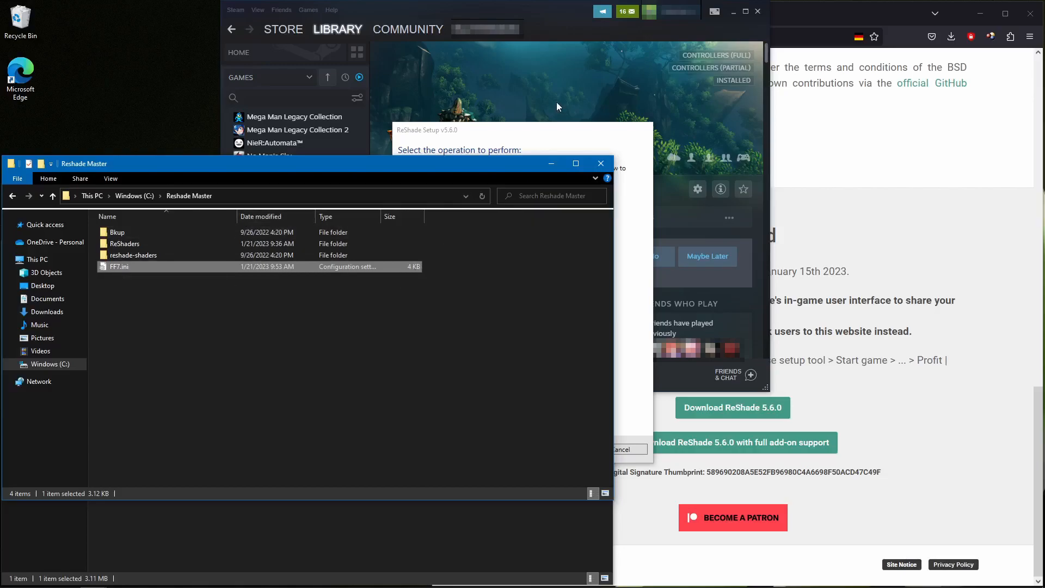
{"action": "left_click", "coordinate": [531, 135]}
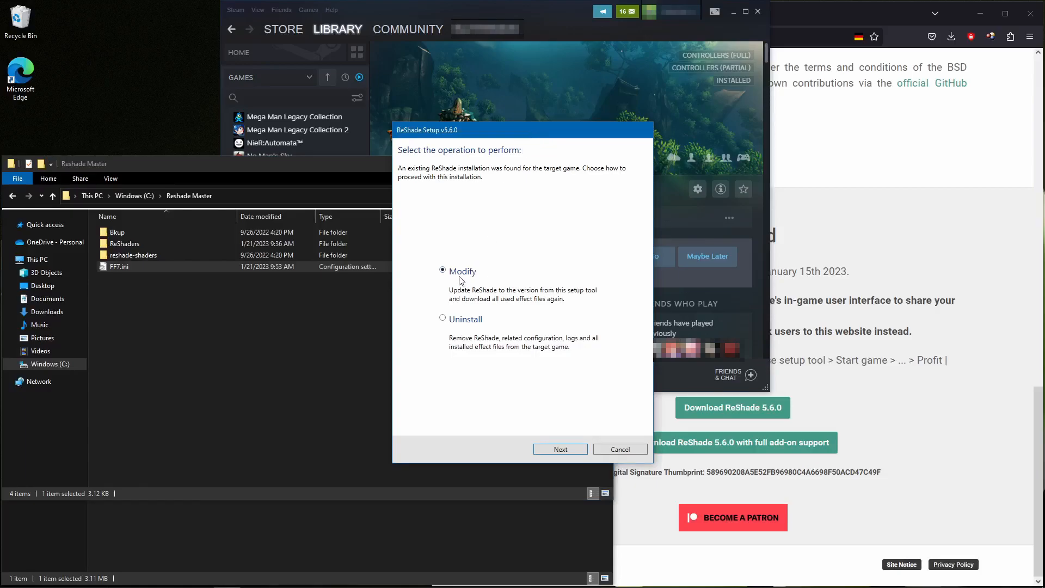
{"action": "left_click", "coordinate": [566, 452]}
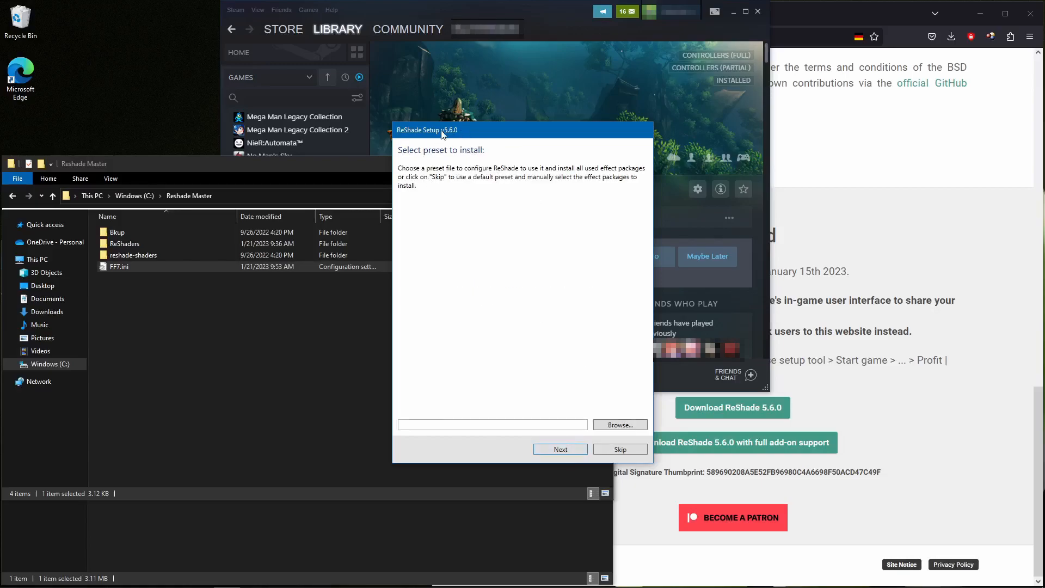
Check the FF7.ini preset file in the Reshade Master folder and skip the preset selection in ReShade Setup
{"action": "left_click", "coordinate": [186, 326]}
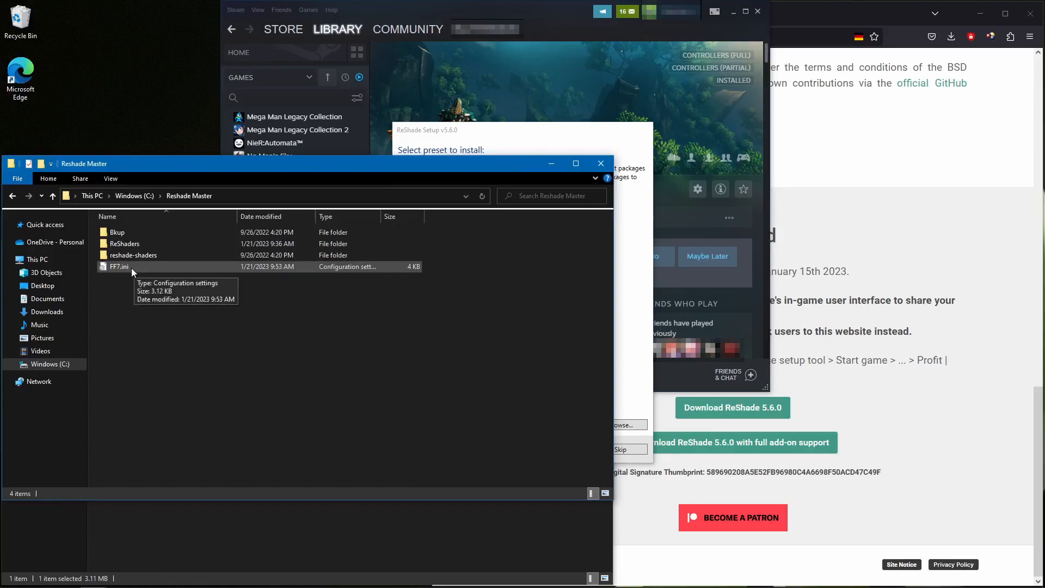
{"action": "left_click", "coordinate": [526, 137]}
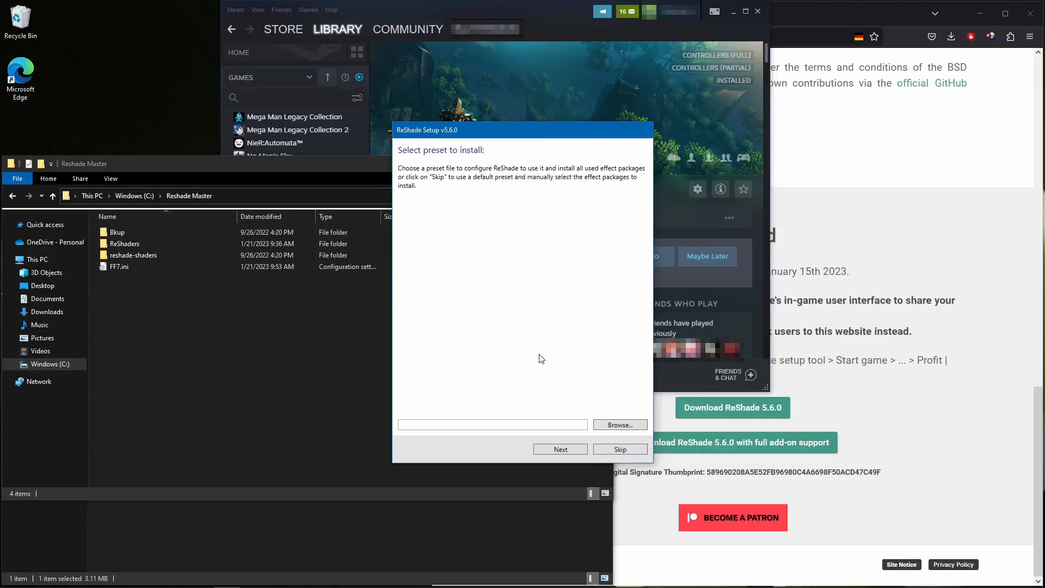
{"action": "left_click", "coordinate": [622, 446]}
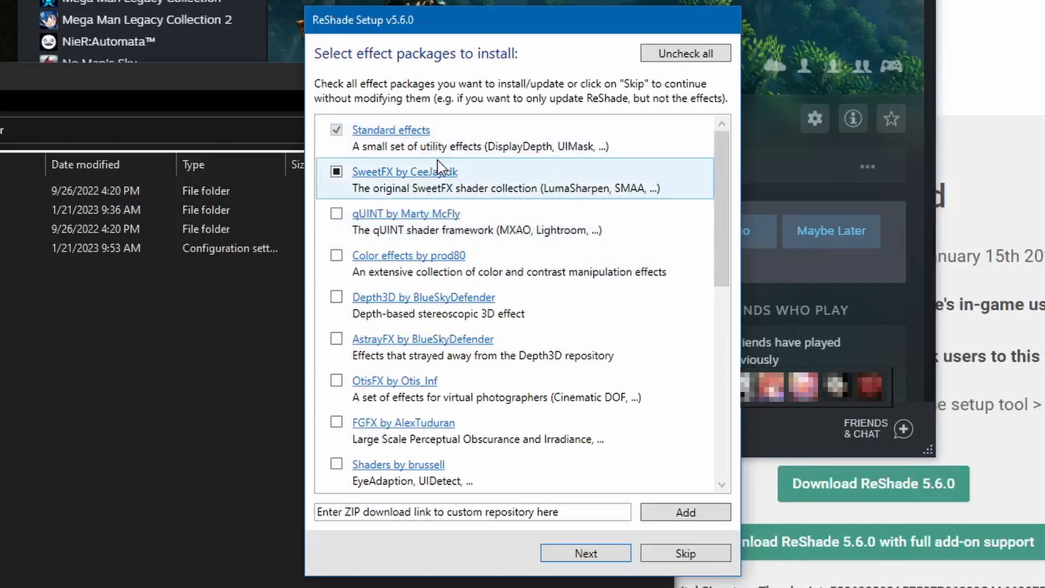
{"action": "left_click", "coordinate": [336, 213]}
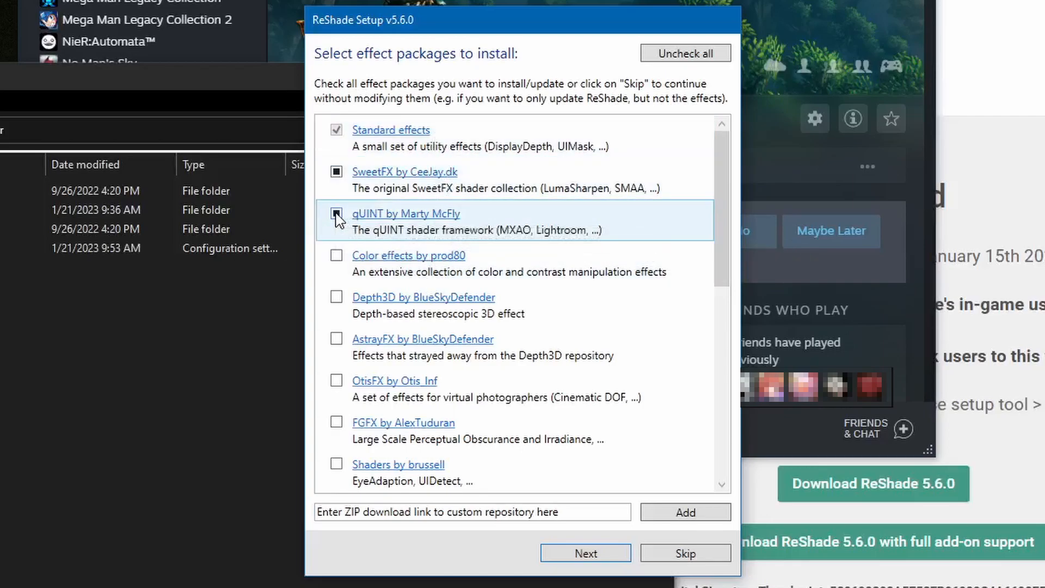
{"action": "left_click", "coordinate": [336, 255]}
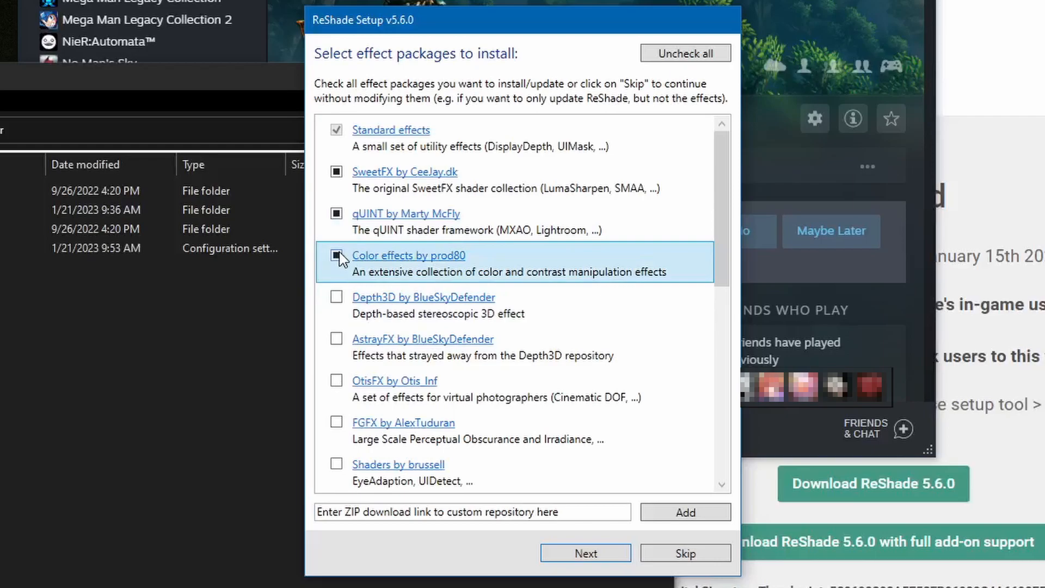
{"action": "left_click", "coordinate": [337, 298]}
{"action": "left_click", "coordinate": [336, 338]}
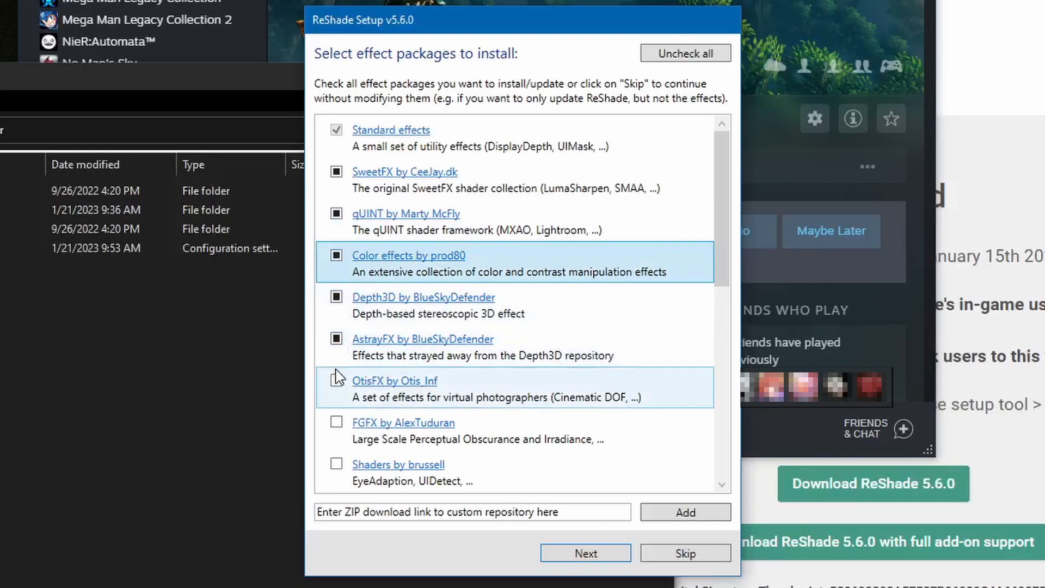
{"action": "left_click", "coordinate": [336, 381]}
{"action": "scroll", "coordinate": [338, 384], "scroll_direction": "down", "scroll_amount": 5}
{"action": "left_click", "coordinate": [336, 381]}
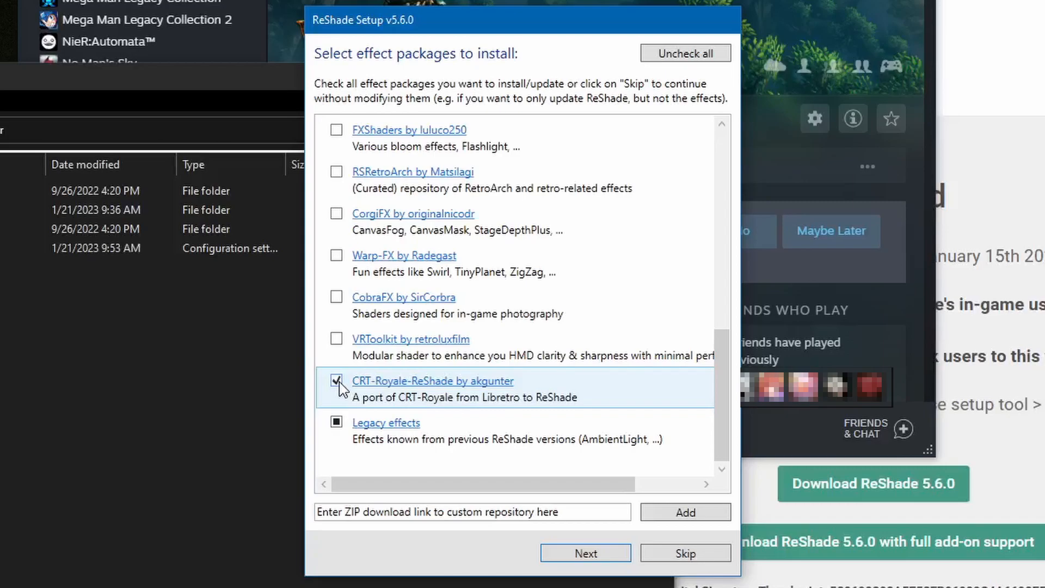
{"action": "scroll", "coordinate": [576, 210], "scroll_direction": "up", "scroll_amount": 10}
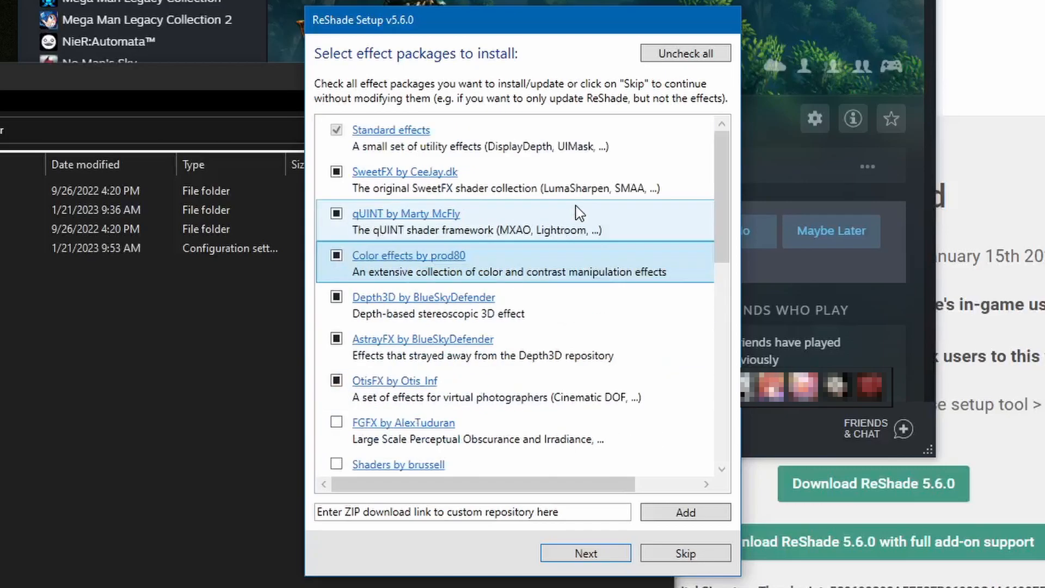
Uncheck all optional effect packages and select only SweetFX and Legacy effects
{"action": "left_click", "coordinate": [676, 57]}
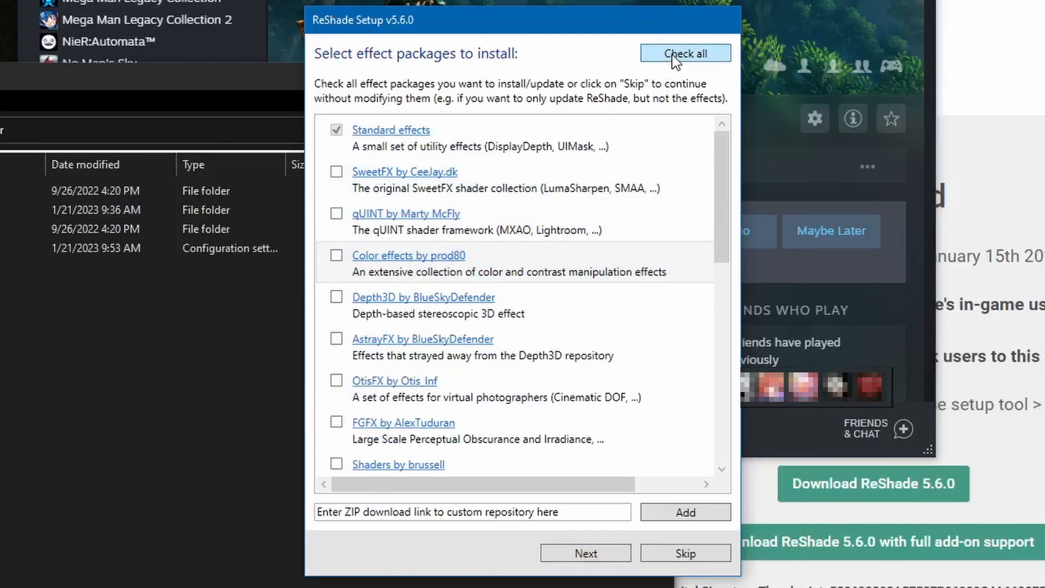
{"action": "left_click", "coordinate": [338, 180]}
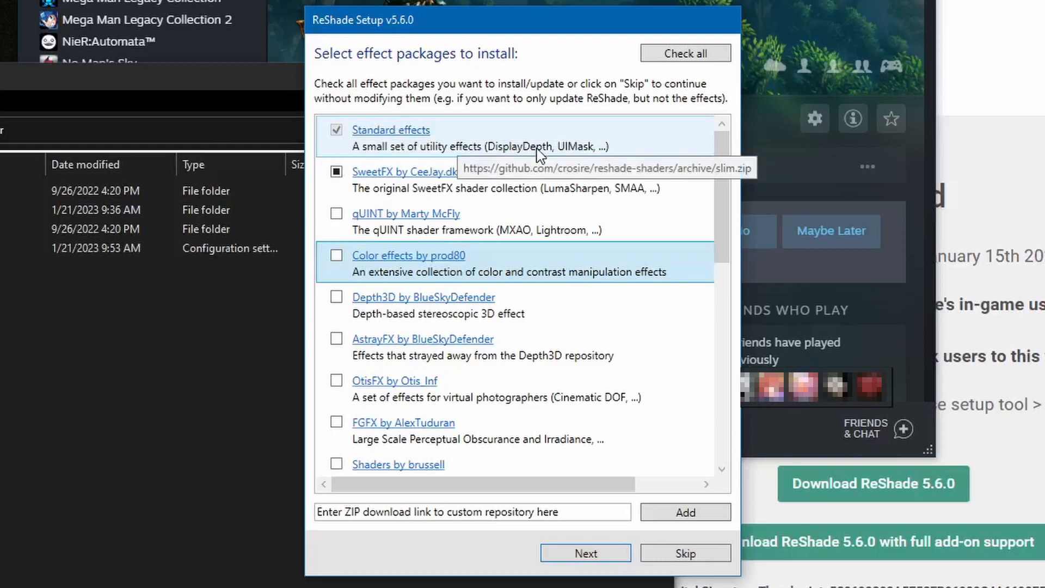
{"action": "scroll", "coordinate": [539, 156], "scroll_direction": "down", "scroll_amount": 5}
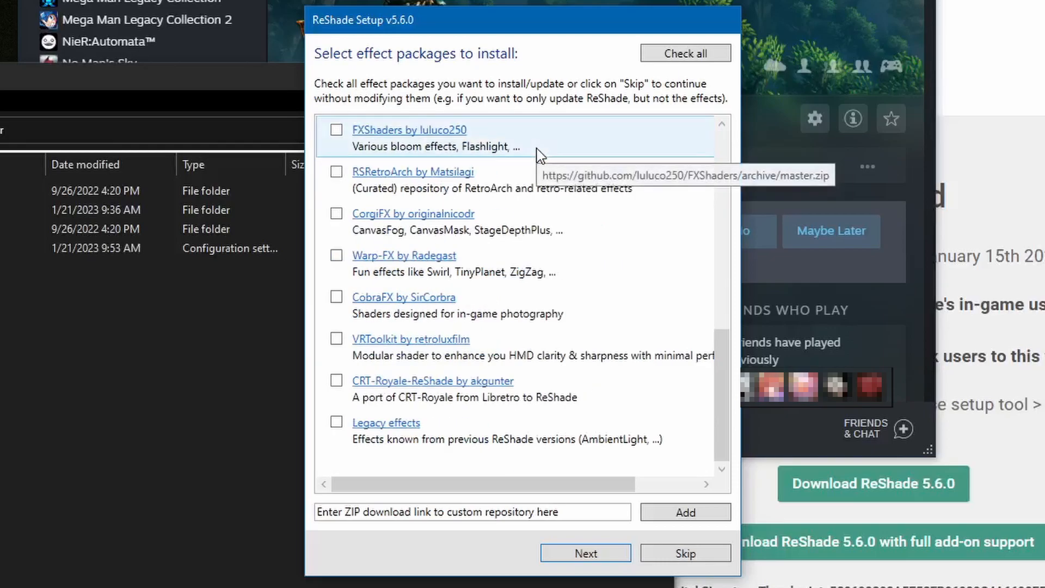
{"action": "left_click", "coordinate": [337, 423]}
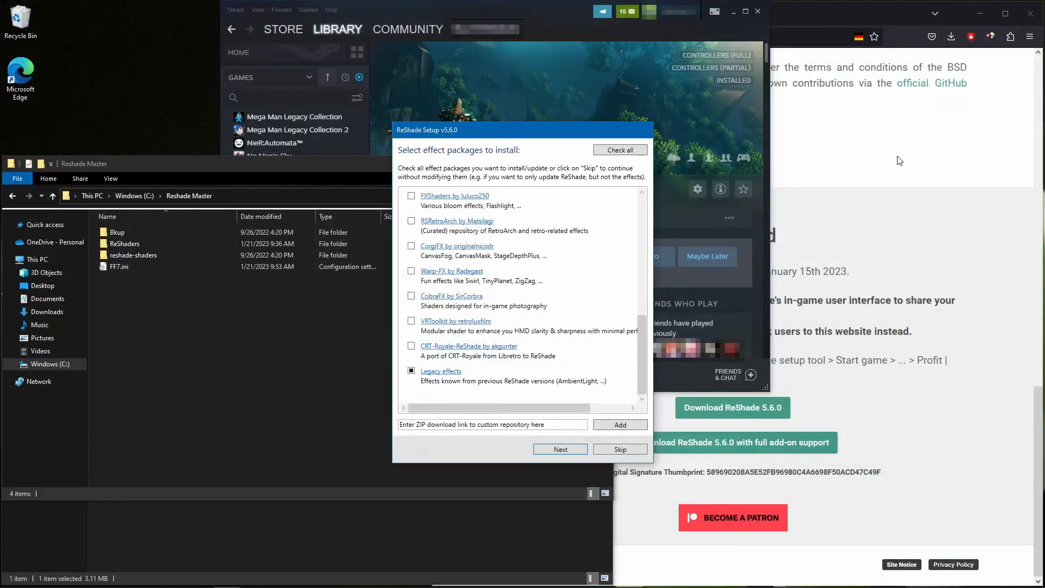
Switch to Firefox, search the web for "pirate shaders" and open the Pirate-Shaders GitHub repository
{"action": "left_click", "coordinate": [899, 159]}
{"action": "left_click", "coordinate": [611, 14]}
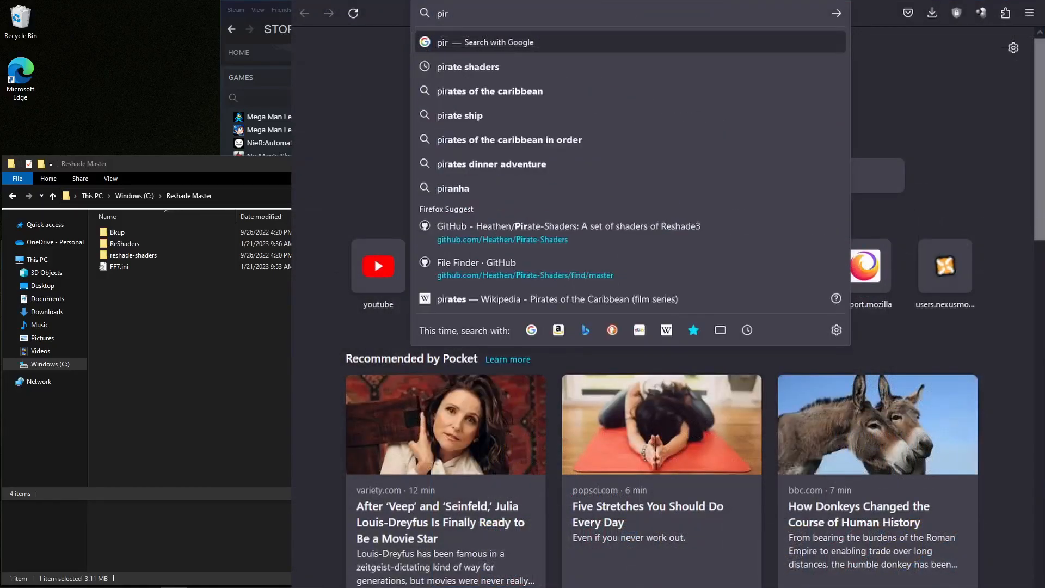
{"action": "type", "text": "ATE"}
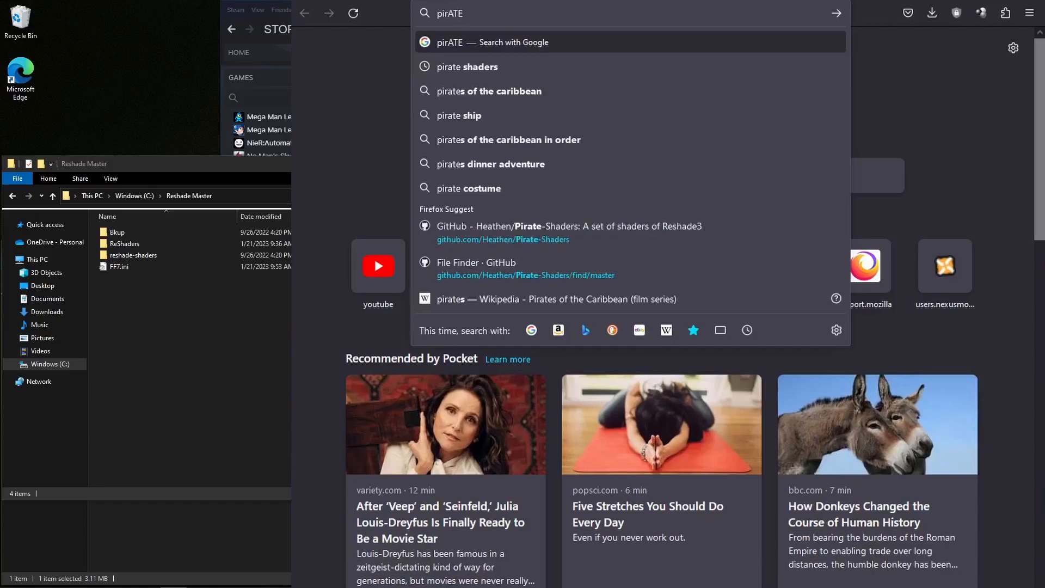
{"action": "type", "text": " SHADERS"}
{"action": "key", "text": "Return"}
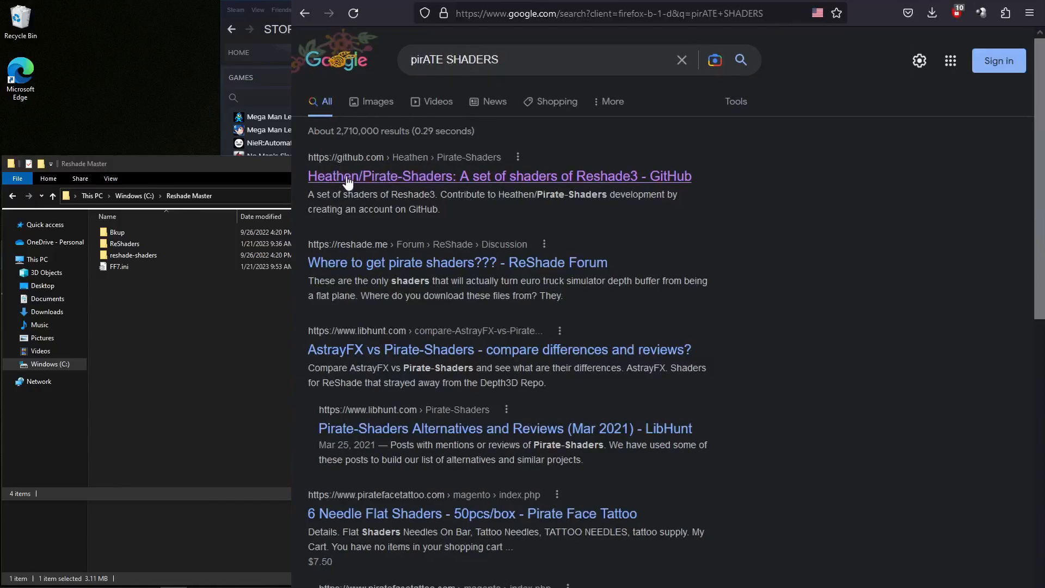
{"action": "left_click", "coordinate": [589, 189]}
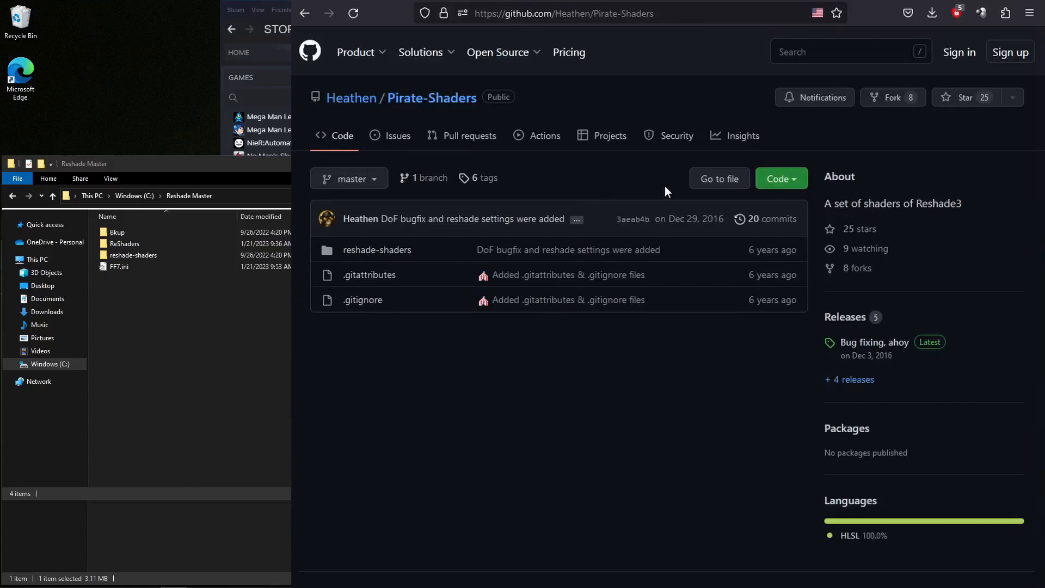
Copy the Pirate-Shaders ZIP download link and paste it as the custom repository link in ReShade Setup
{"action": "left_click", "coordinate": [789, 180]}
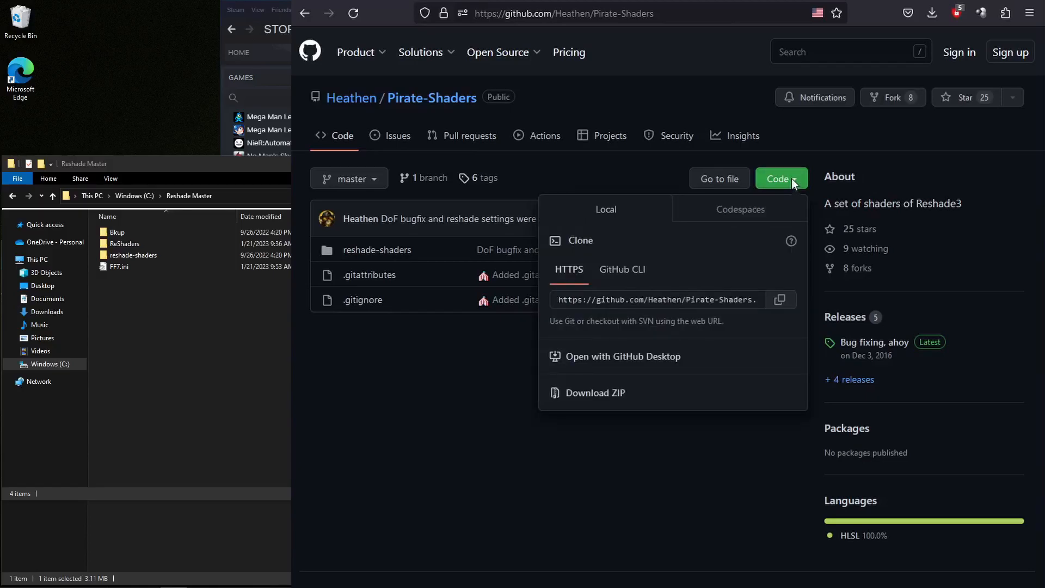
{"action": "right_click", "coordinate": [598, 391]}
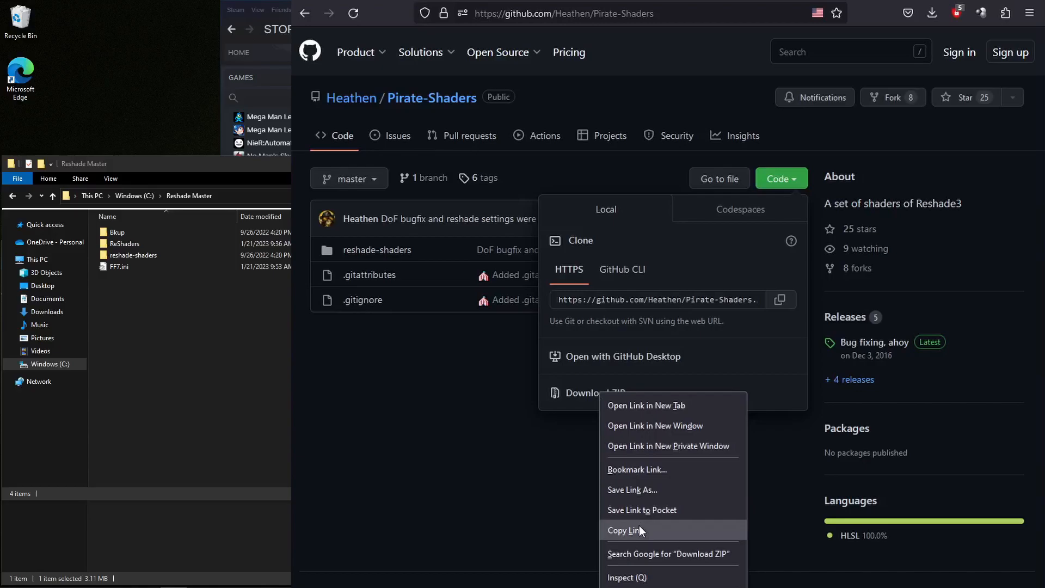
{"action": "left_click", "coordinate": [716, 455]}
{"action": "left_click", "coordinate": [418, 440]}
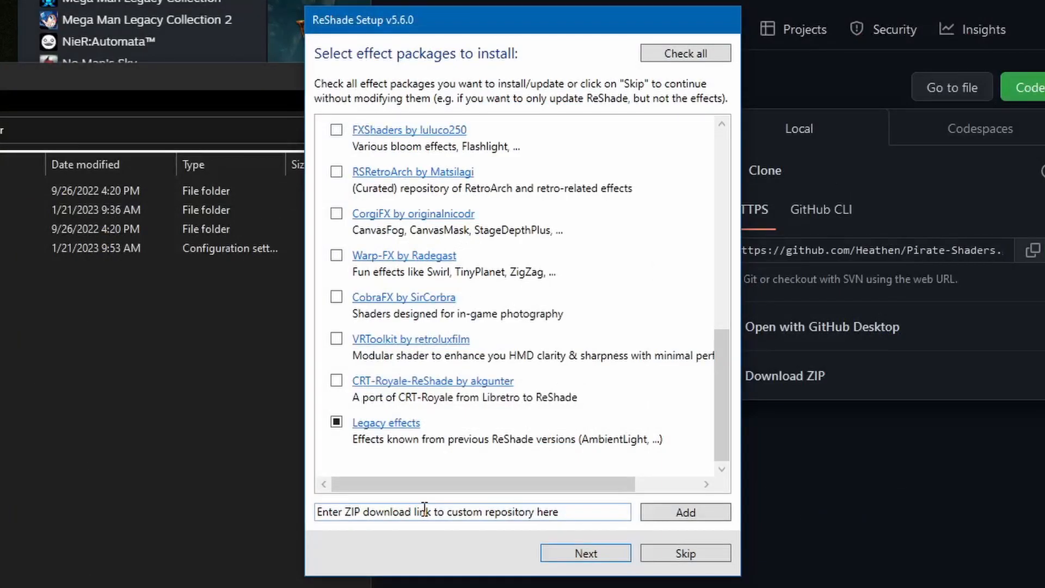
{"action": "left_click", "coordinate": [424, 507]}
{"action": "type", "text": "https://github.com/Heathen/Pirate-Shaders/archive/refs/heads/master.zip"}
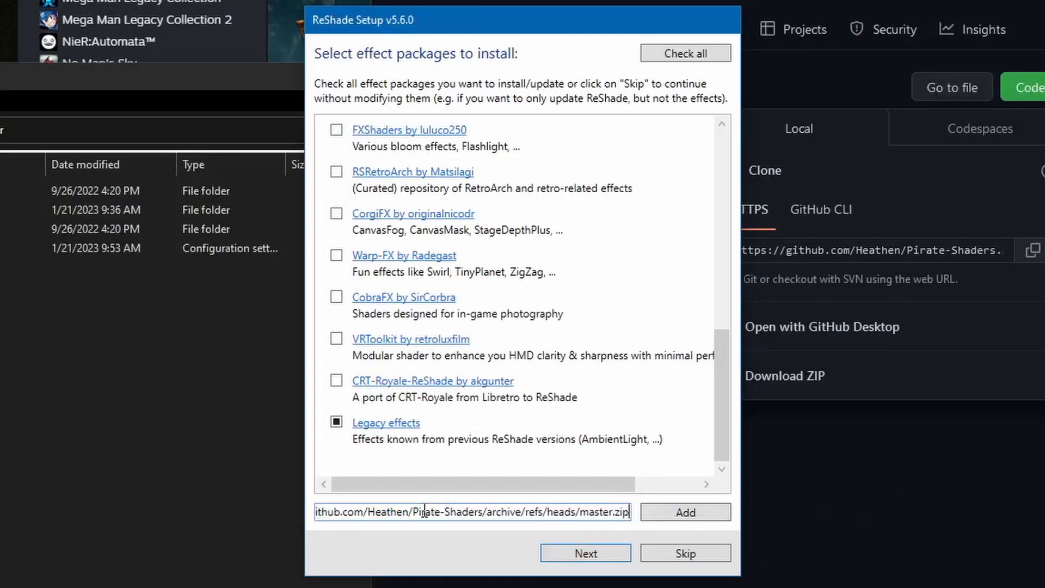
Add the pasted Pirate-Shaders link to the effect packages, mark master.zip for individual file selection and continue
{"action": "left_click", "coordinate": [685, 514]}
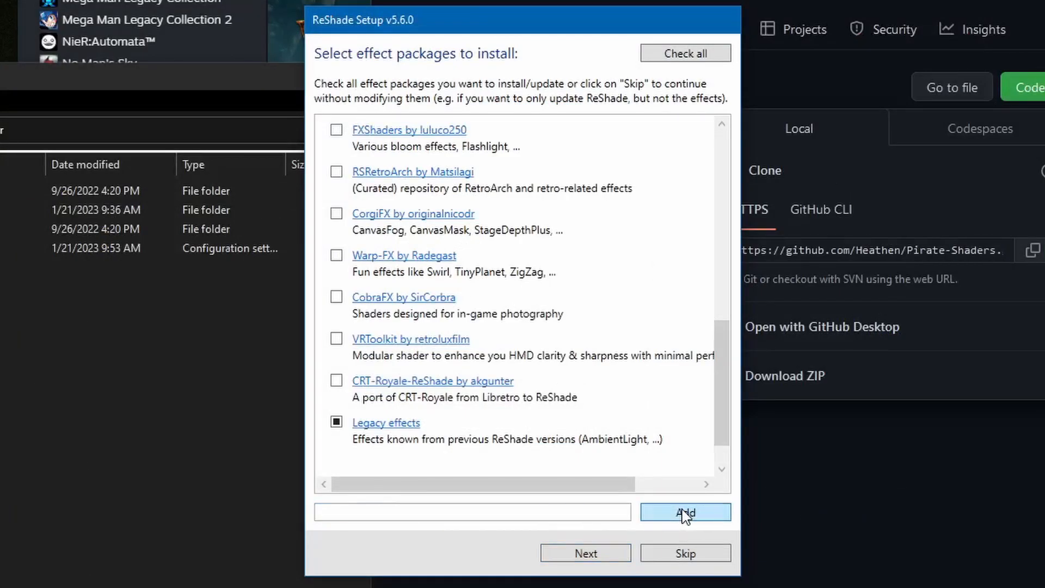
{"action": "scroll", "coordinate": [577, 369], "scroll_direction": "down", "scroll_amount": 1}
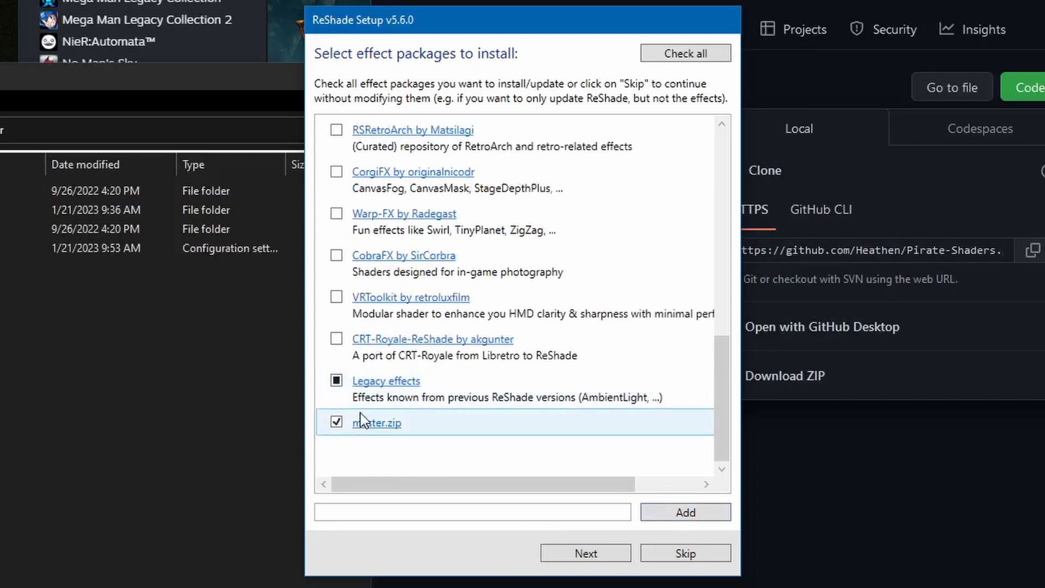
{"action": "left_click", "coordinate": [337, 422]}
{"action": "left_click", "coordinate": [337, 422]}
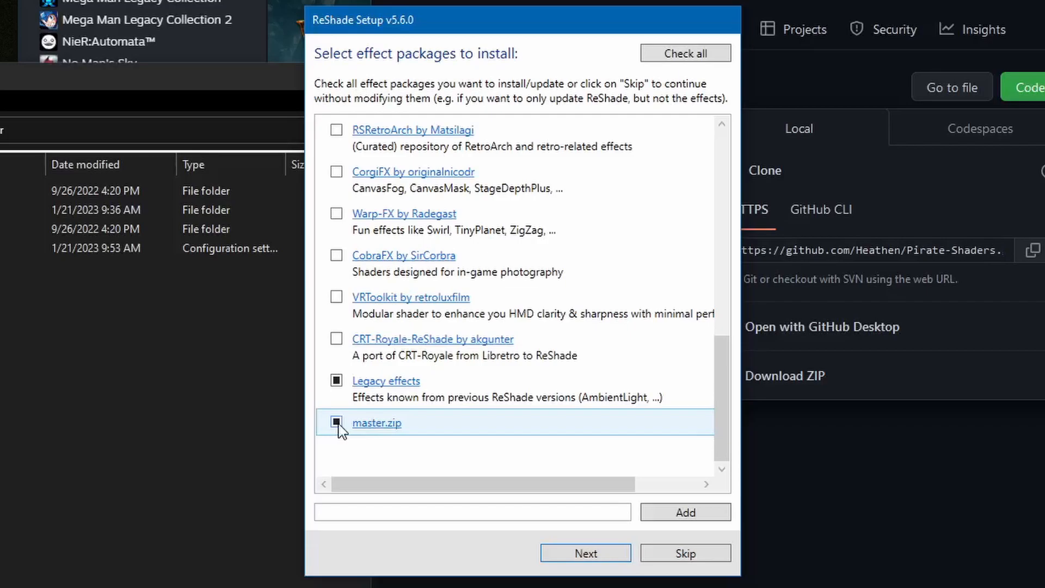
{"action": "left_click", "coordinate": [601, 554]}
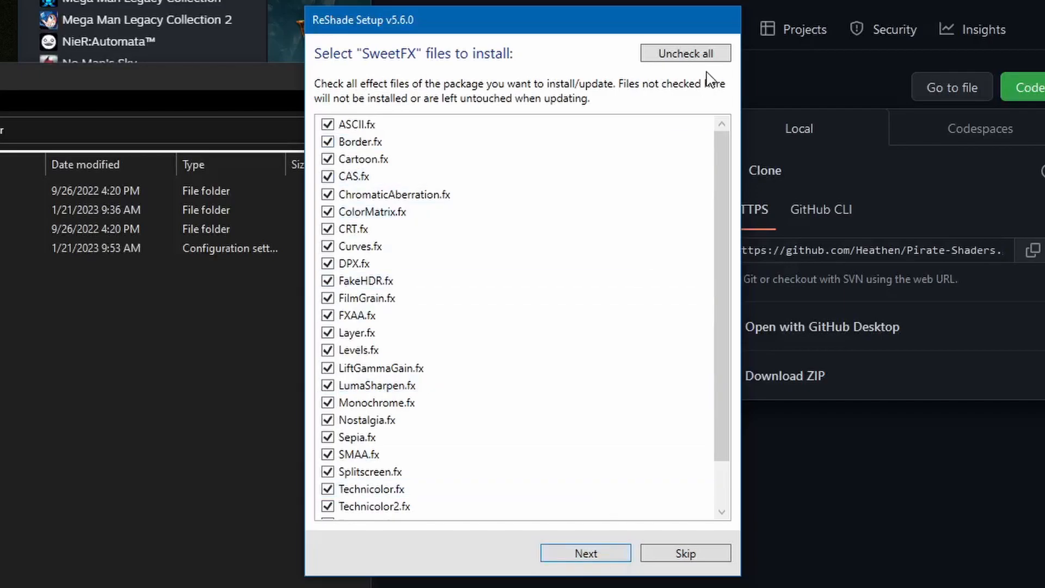
Limit the SweetFX files to CRT.fx, Curves.fx, Levels.fx and Tonemap.fx, and continue to the following package
{"action": "left_click", "coordinate": [699, 54]}
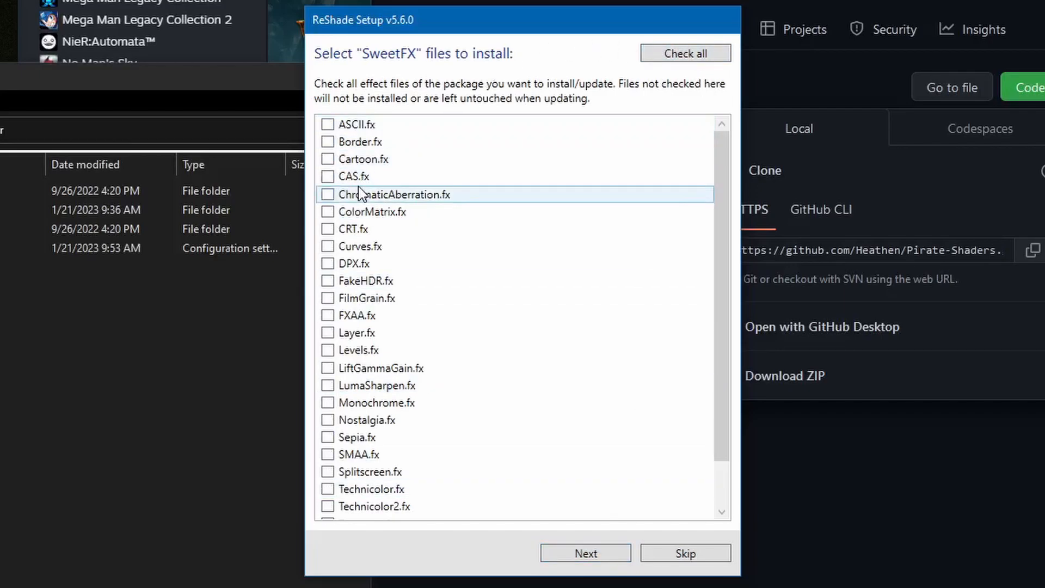
{"action": "left_click", "coordinate": [329, 248]}
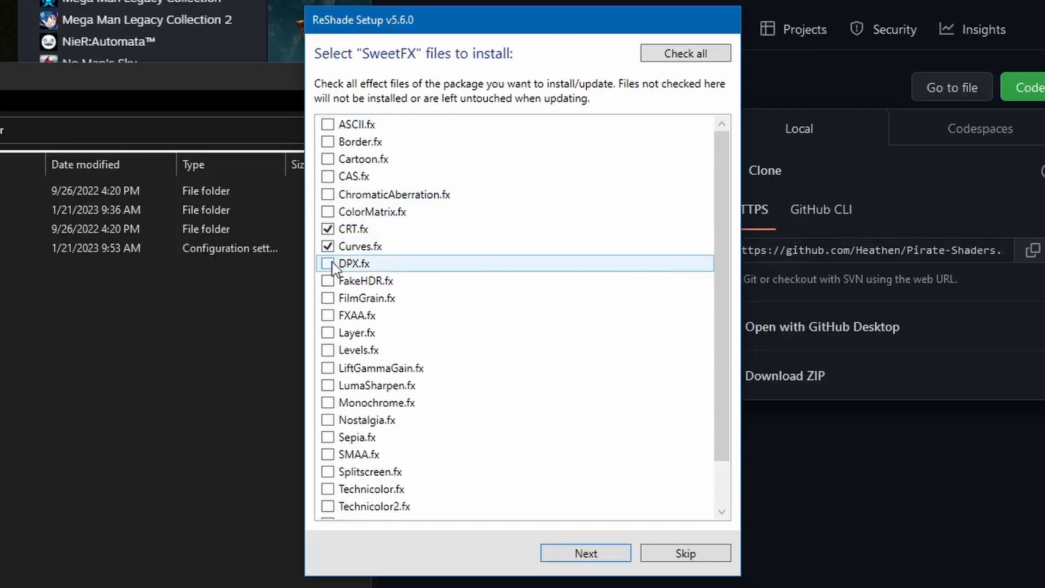
{"action": "left_click", "coordinate": [328, 351]}
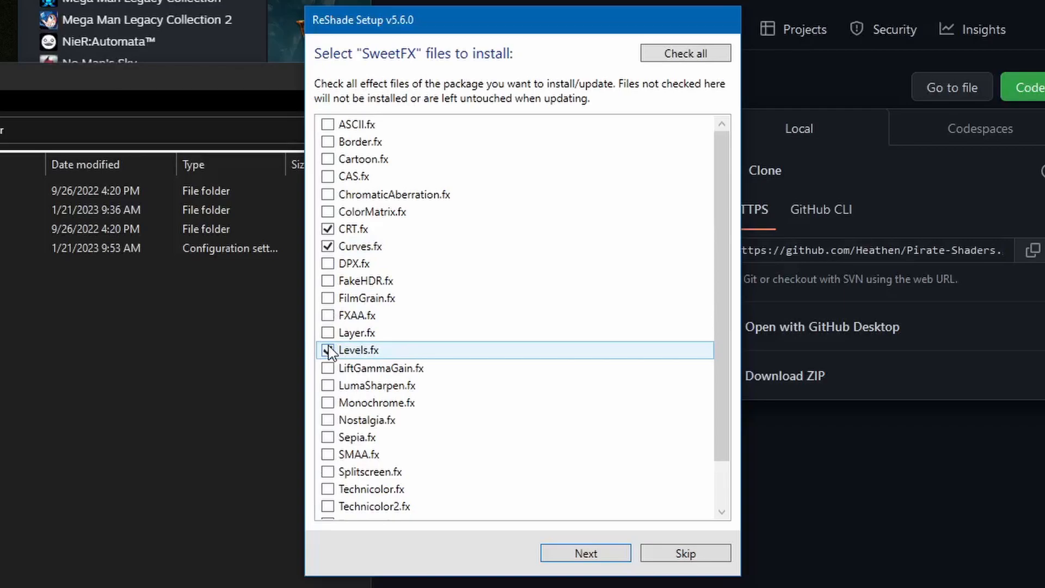
{"action": "scroll", "coordinate": [329, 351], "scroll_direction": "down", "scroll_amount": 1}
{"action": "left_click", "coordinate": [328, 477]}
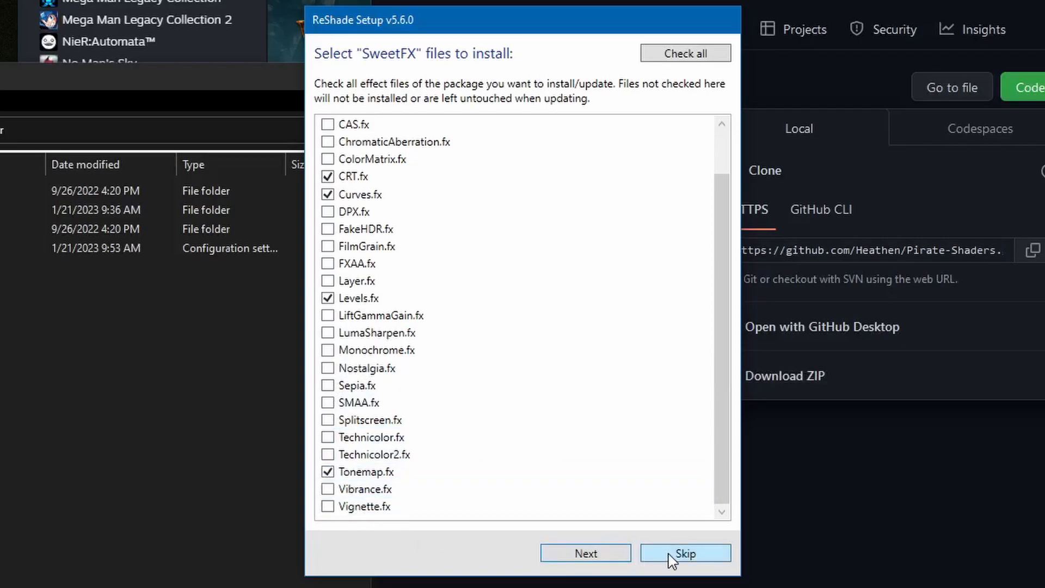
{"action": "left_click", "coordinate": [607, 556]}
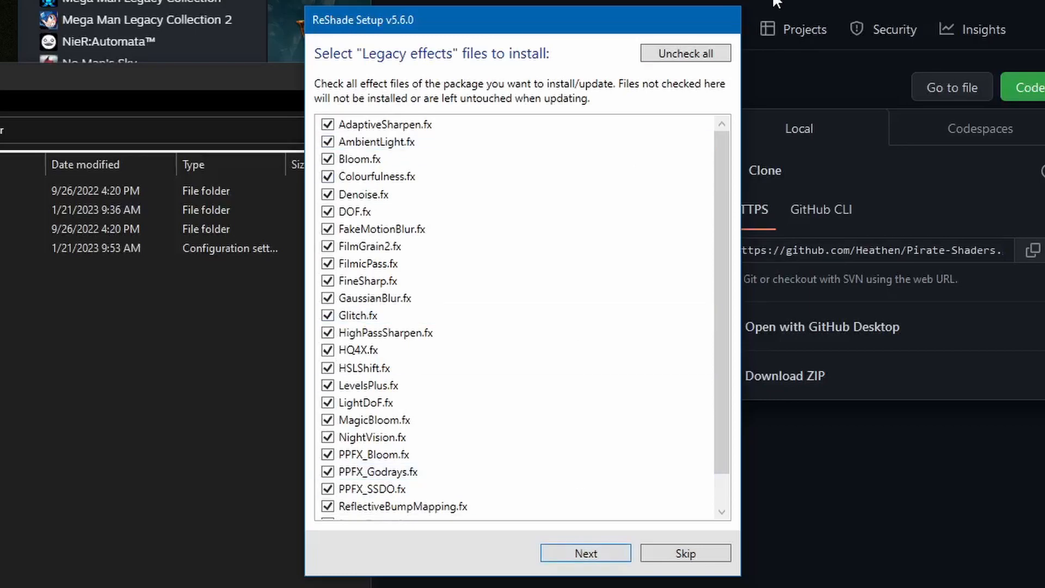
Limit the Legacy effects files to AdaptiveSharpen.fx and GaussianBlur.fx, and continue to the following package
{"action": "left_click", "coordinate": [675, 54]}
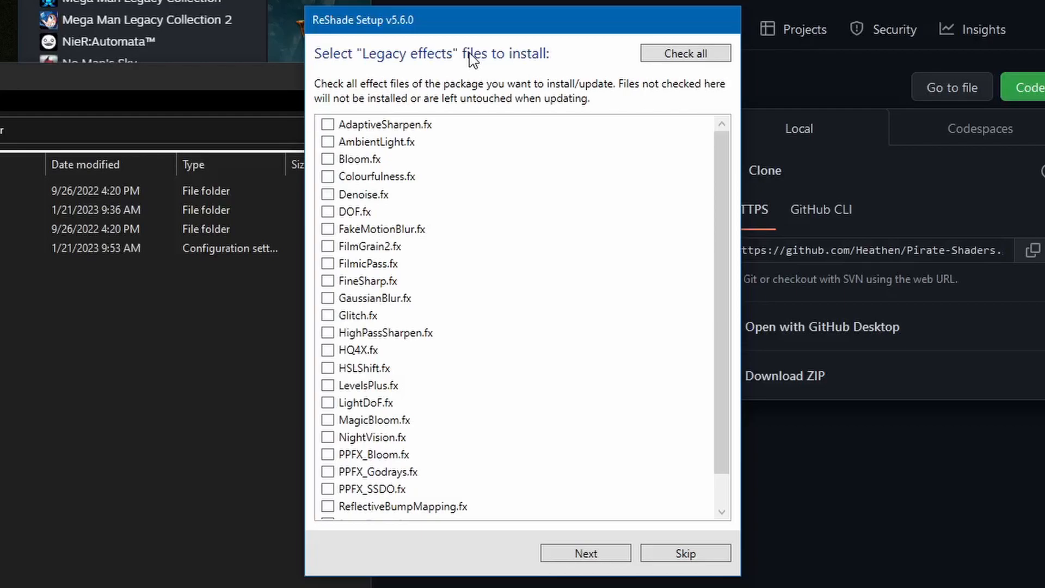
{"action": "left_click", "coordinate": [328, 125]}
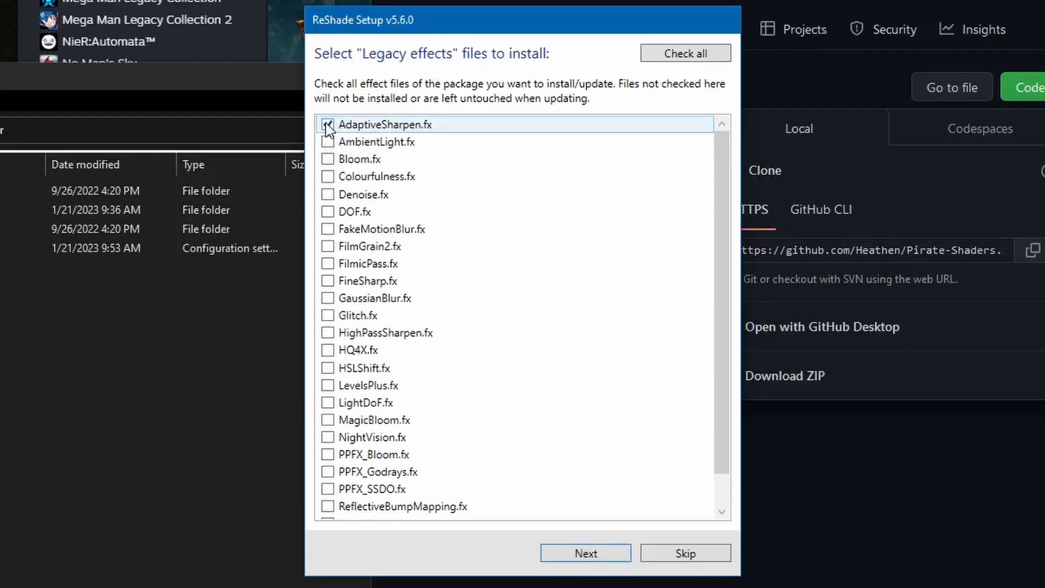
{"action": "left_click", "coordinate": [328, 298]}
{"action": "scroll", "coordinate": [329, 304], "scroll_direction": "down", "scroll_amount": 1}
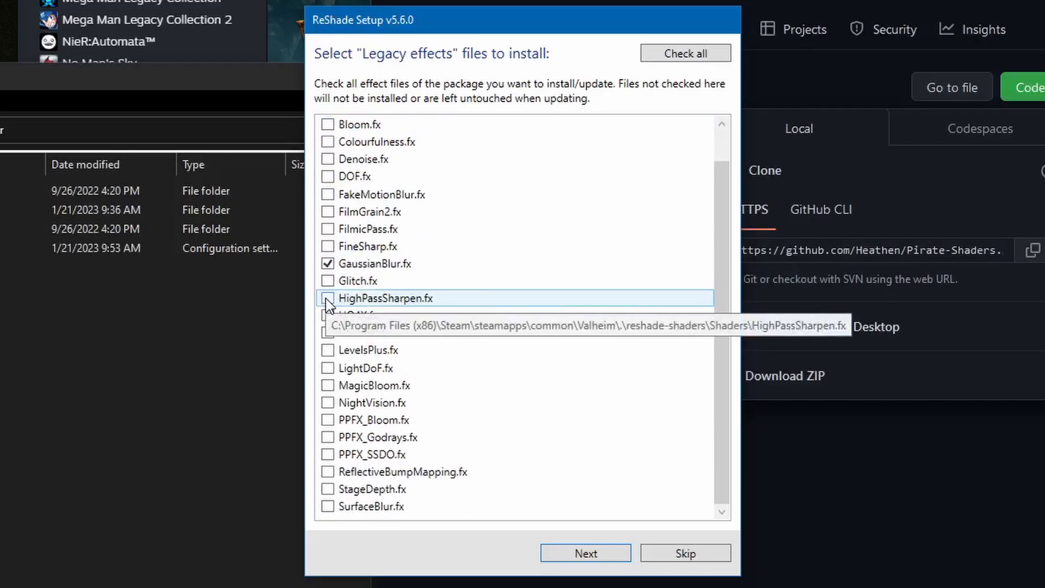
{"action": "left_click", "coordinate": [605, 555]}
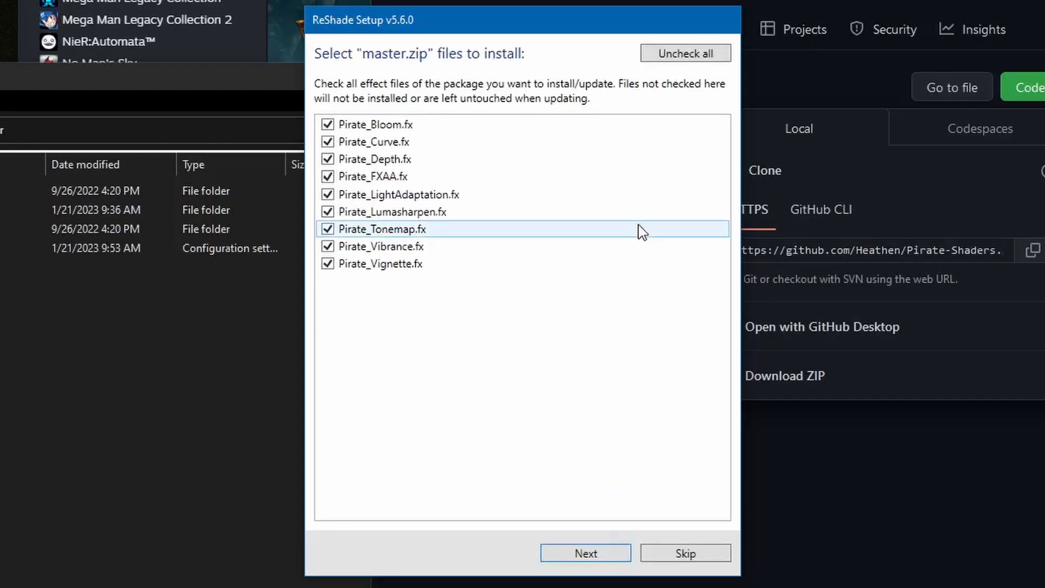
Select only Pirate_Curve.fx from the master.zip files, install the effects and finish ReShade Setup
{"action": "left_click", "coordinate": [662, 57]}
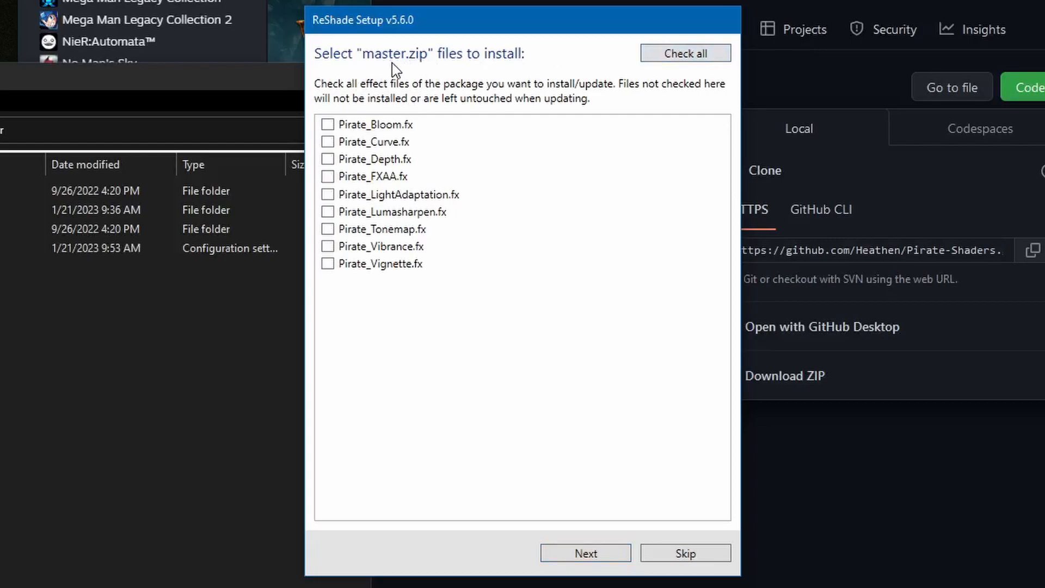
{"action": "left_click", "coordinate": [328, 142]}
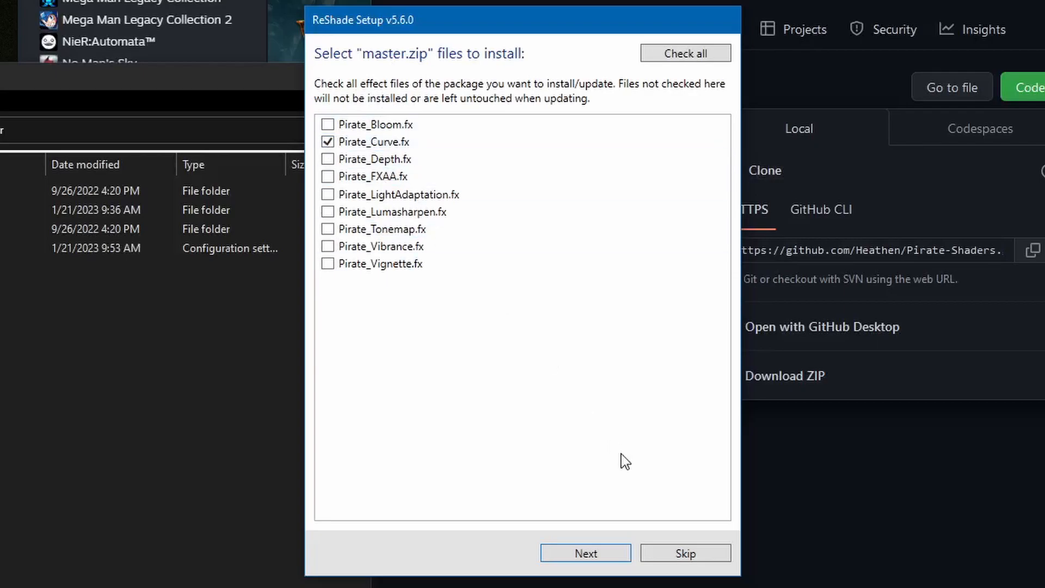
{"action": "left_click", "coordinate": [602, 552]}
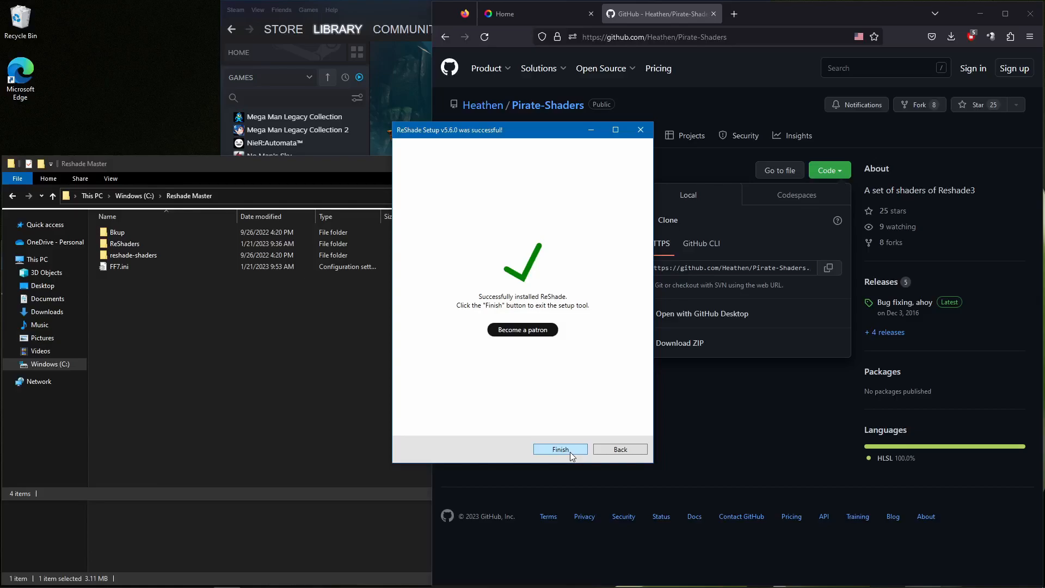
{"action": "left_click", "coordinate": [576, 449]}
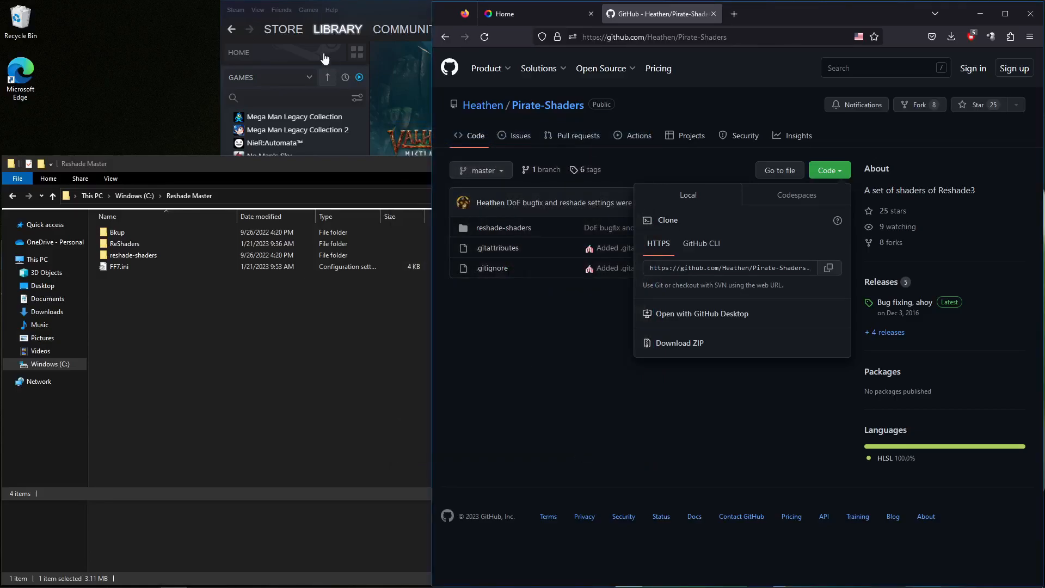
Switch to Steam and launch Valheim with the standard Play Valheim option
{"action": "left_click", "coordinate": [381, 17]}
{"action": "left_click", "coordinate": [406, 190]}
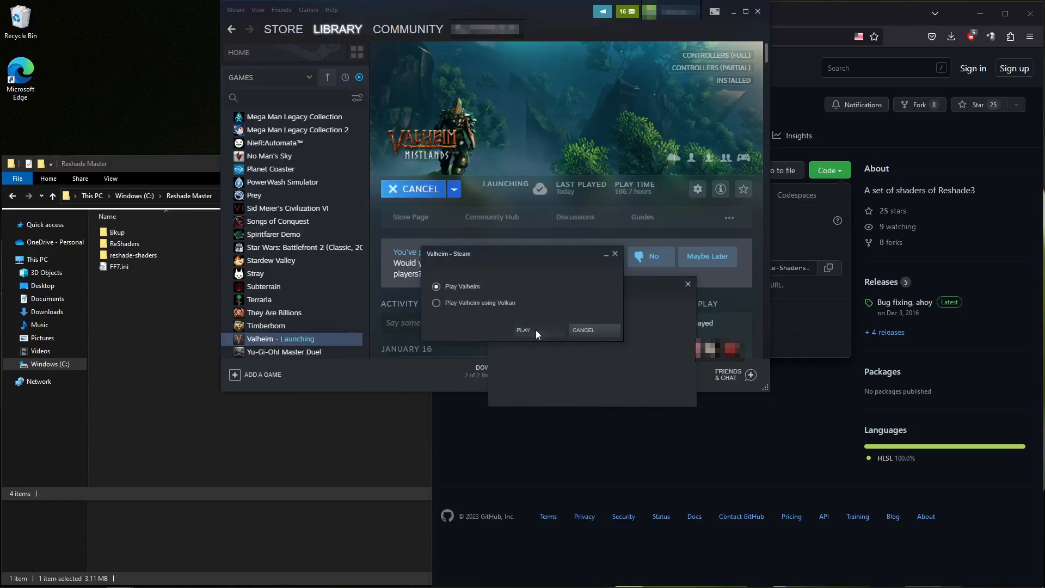
{"action": "left_click", "coordinate": [535, 329]}
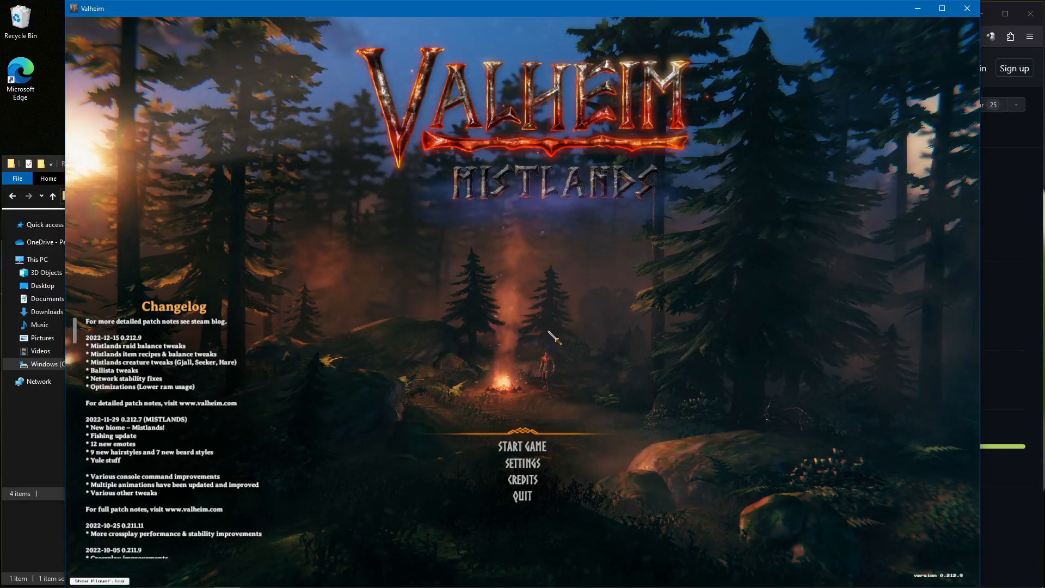
Open the in-game ReShade overlay, view the preset file browser in the Valheim folder and cancel it
{"action": "key", "text": "Home"}
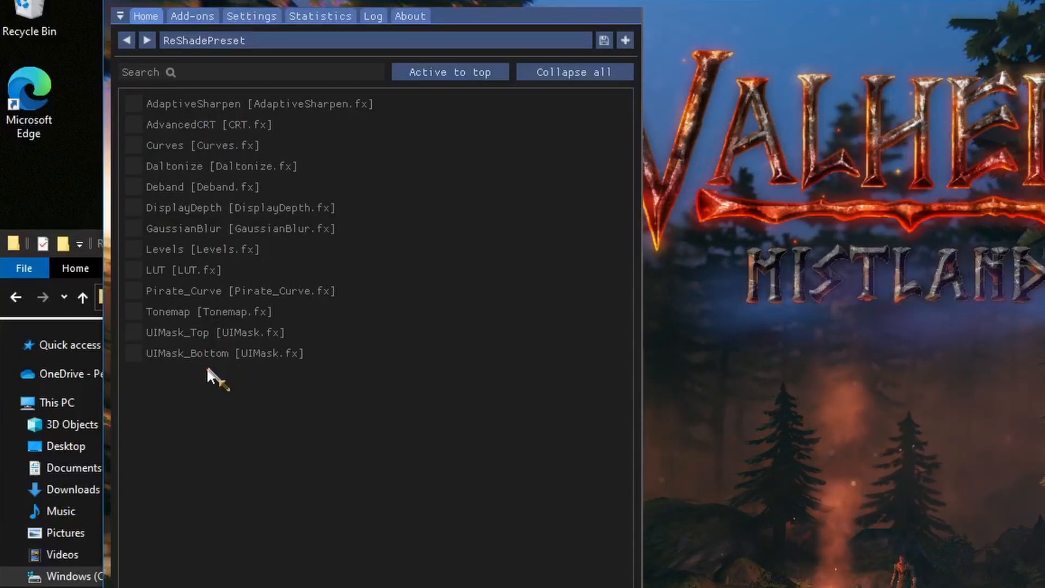
{"action": "left_click", "coordinate": [361, 41]}
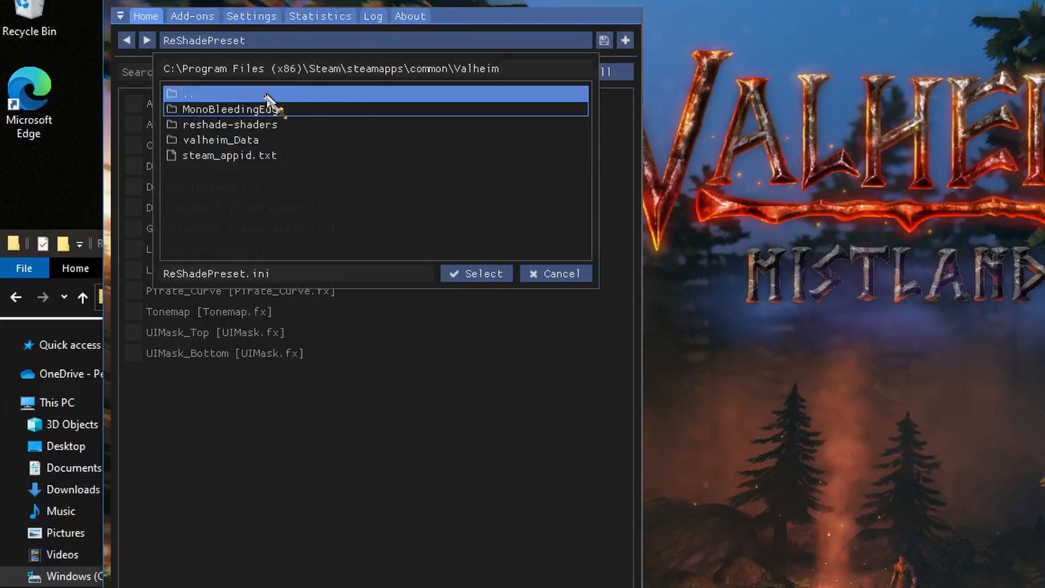
{"action": "left_click", "coordinate": [555, 274]}
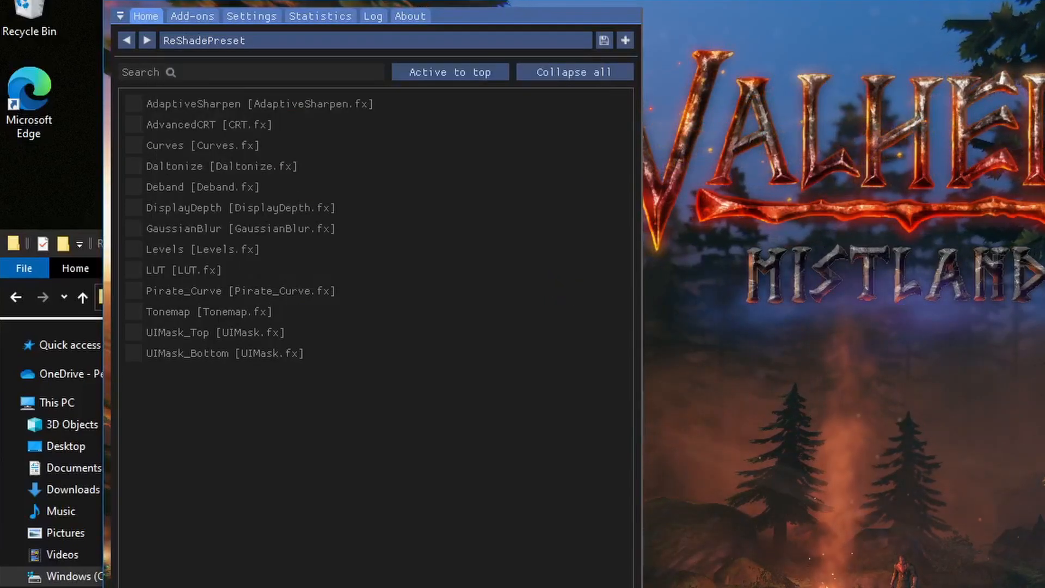
Switch back to Steam and open Valheim's local installation folder from the game's properties
{"action": "key", "text": "alt+Tab"}
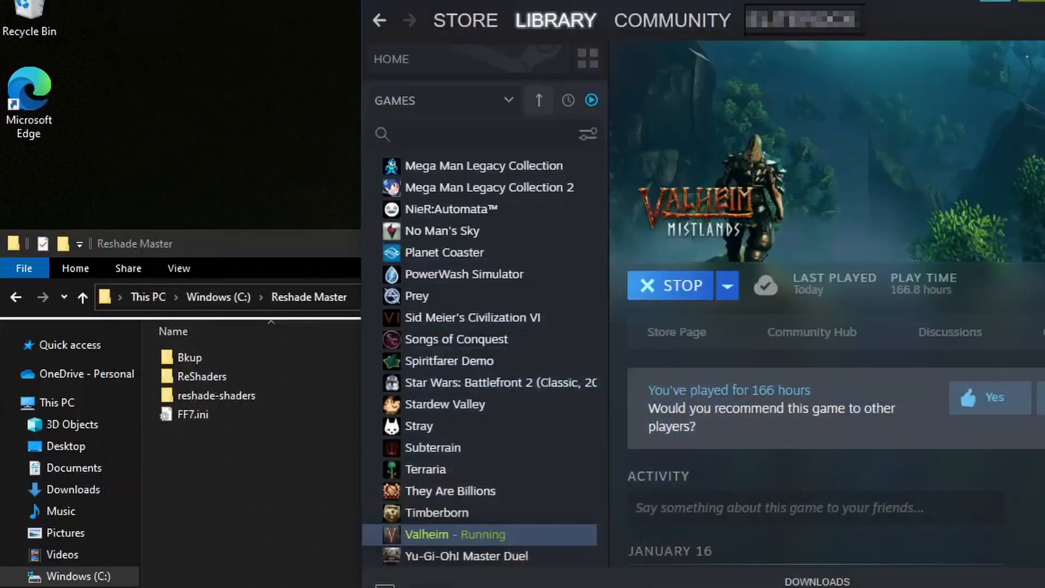
{"action": "right_click", "coordinate": [478, 539]}
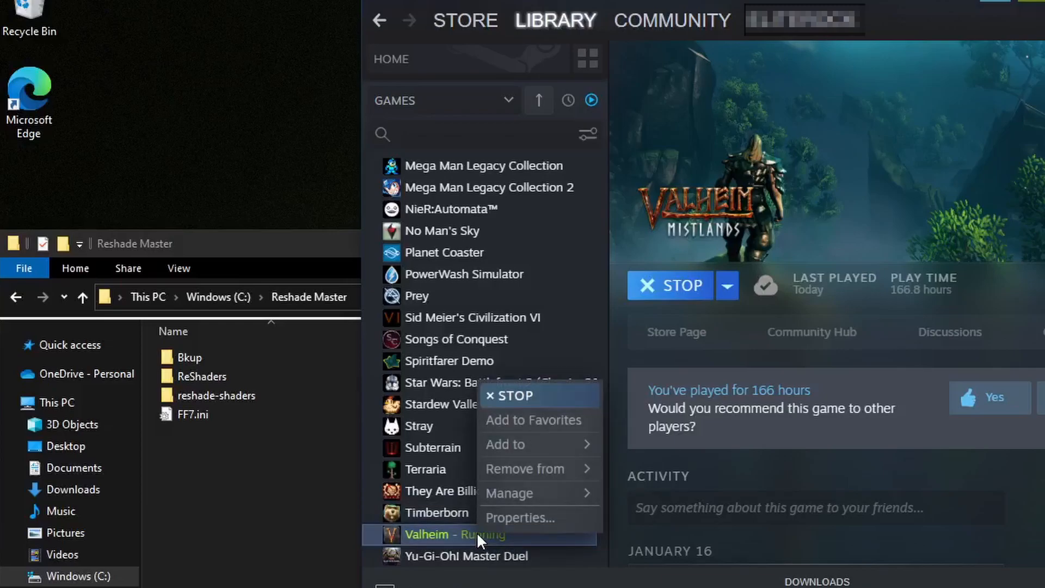
{"action": "left_click", "coordinate": [517, 517]}
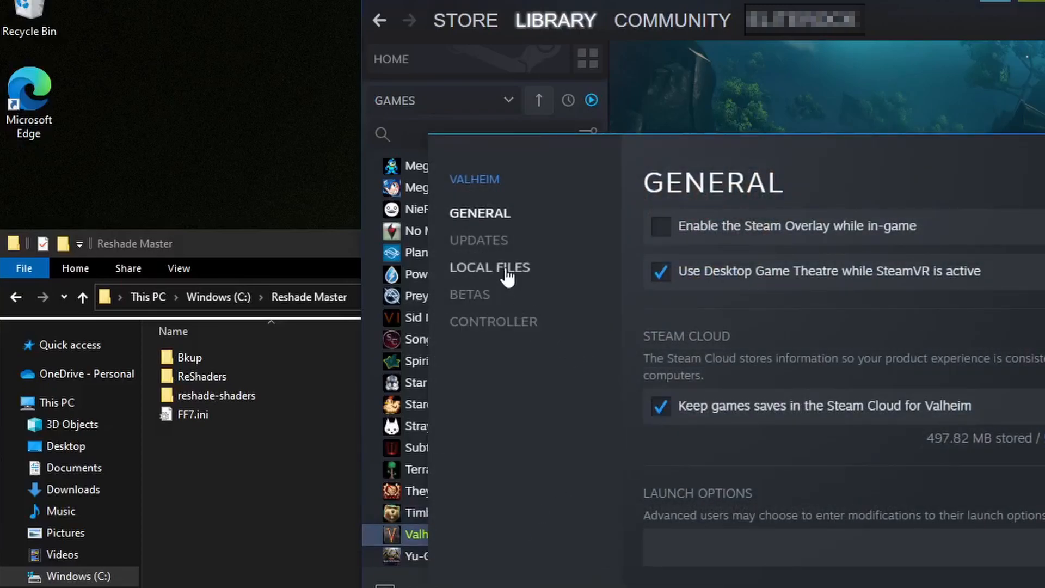
{"action": "left_click", "coordinate": [490, 267]}
{"action": "left_click", "coordinate": [998, 238]}
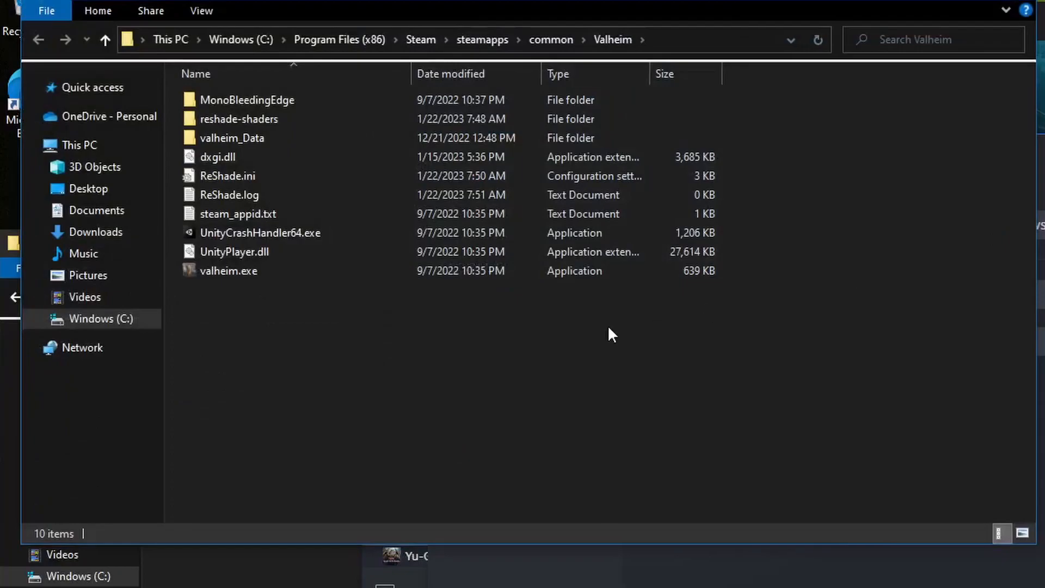
Examine valheim.exe, ReShade.log, ReShade.ini and the reshade-shaders folder in the Valheim installation folder
{"action": "left_click", "coordinate": [239, 270]}
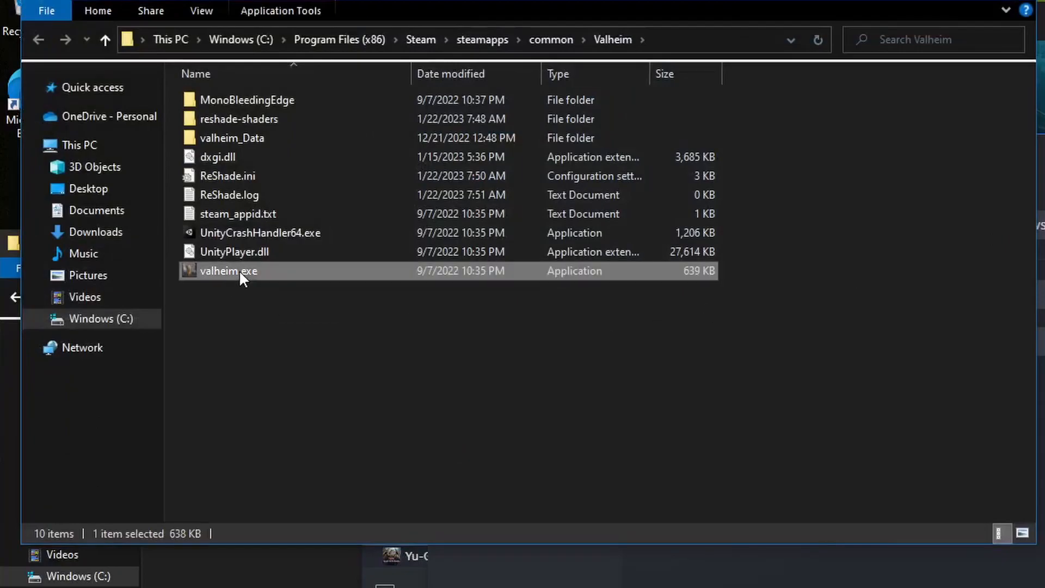
{"action": "left_click", "coordinate": [247, 196]}
{"action": "left_click", "coordinate": [266, 175]}
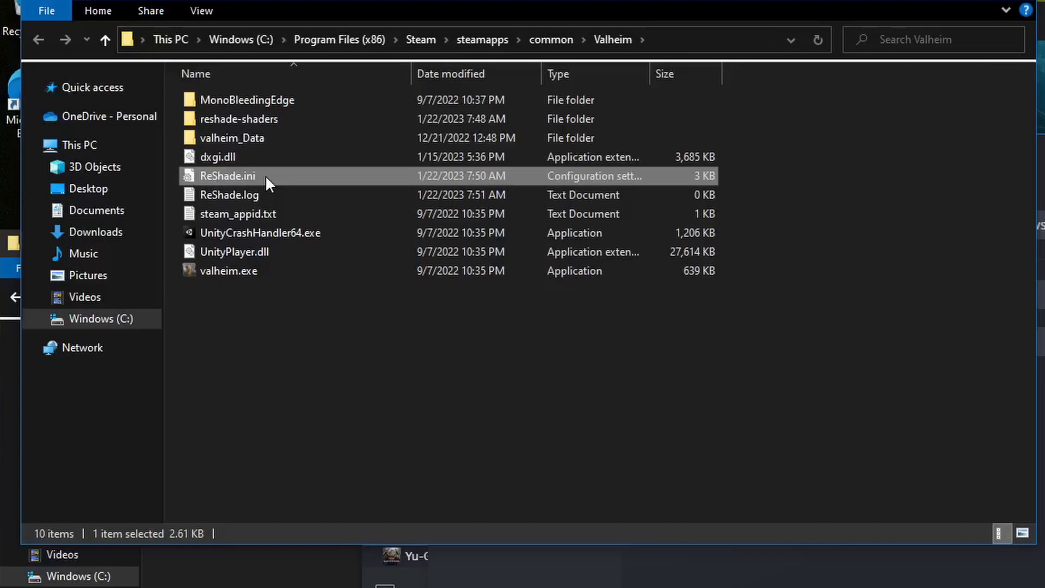
{"action": "left_click", "coordinate": [268, 115]}
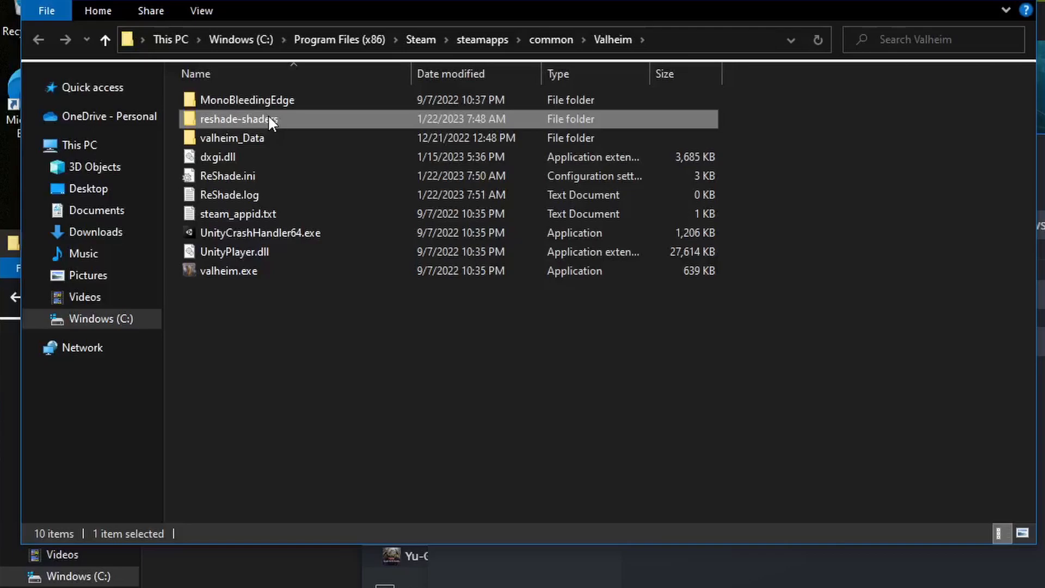
{"action": "left_click", "coordinate": [259, 176]}
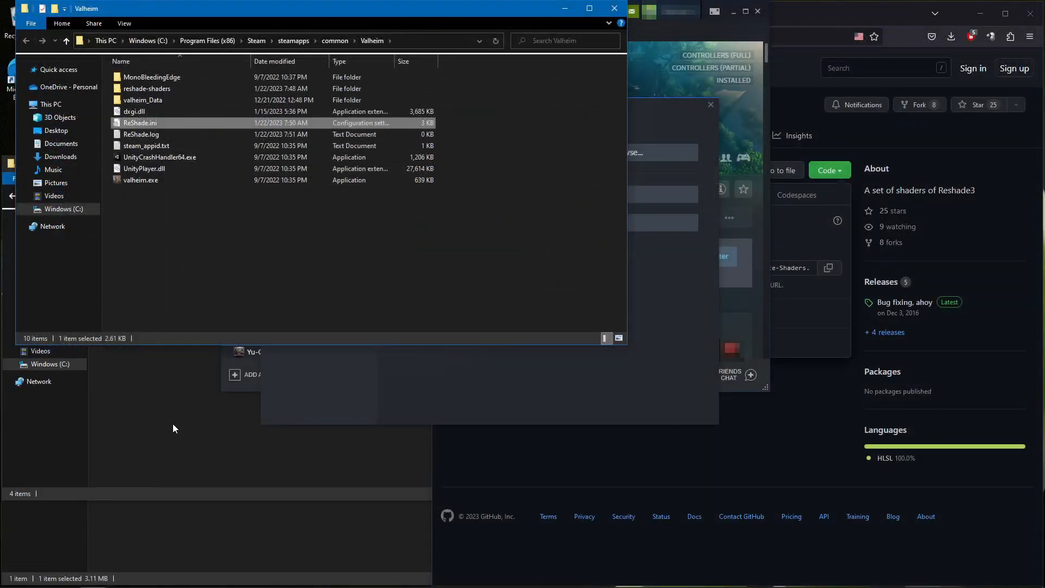
Open FF7.ini from the Reshade Master folder and copy its entire contents into a new blank Notepad document
{"action": "left_click", "coordinate": [173, 428]}
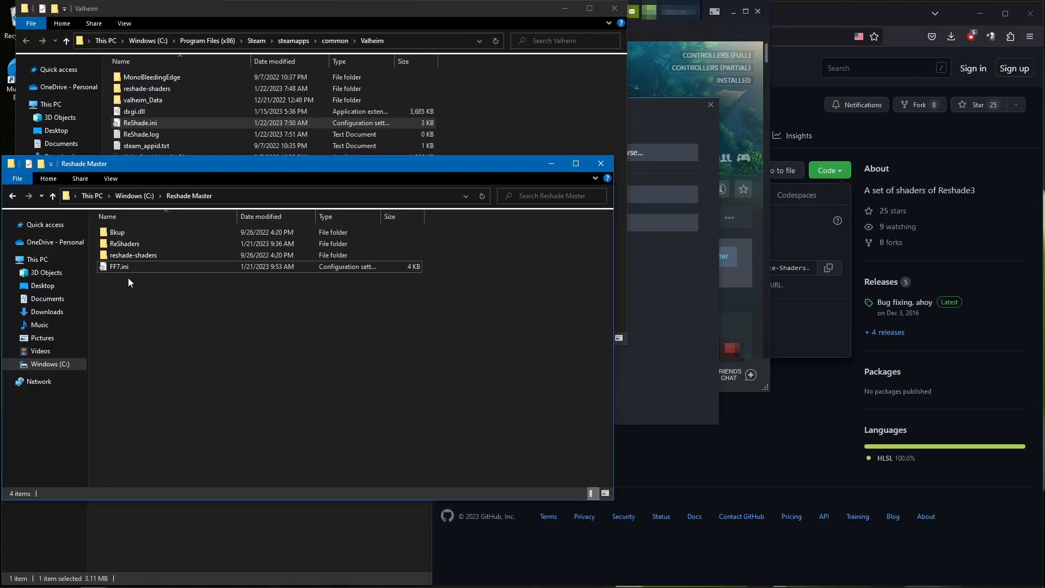
{"action": "double_click", "coordinate": [121, 266]}
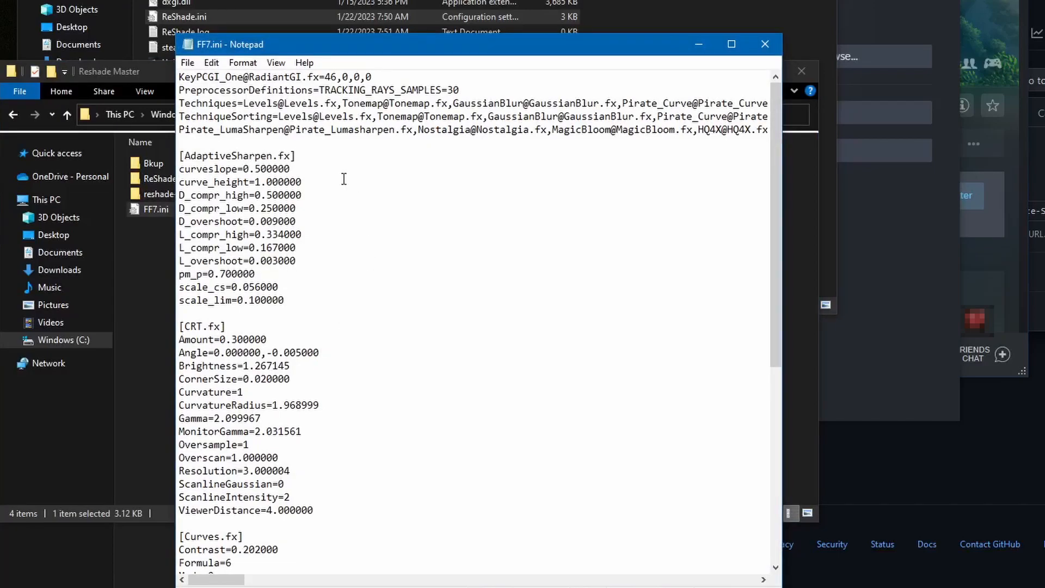
{"action": "left_click_drag", "start_coordinate": [750, 35], "coordinate": [765, 39]}
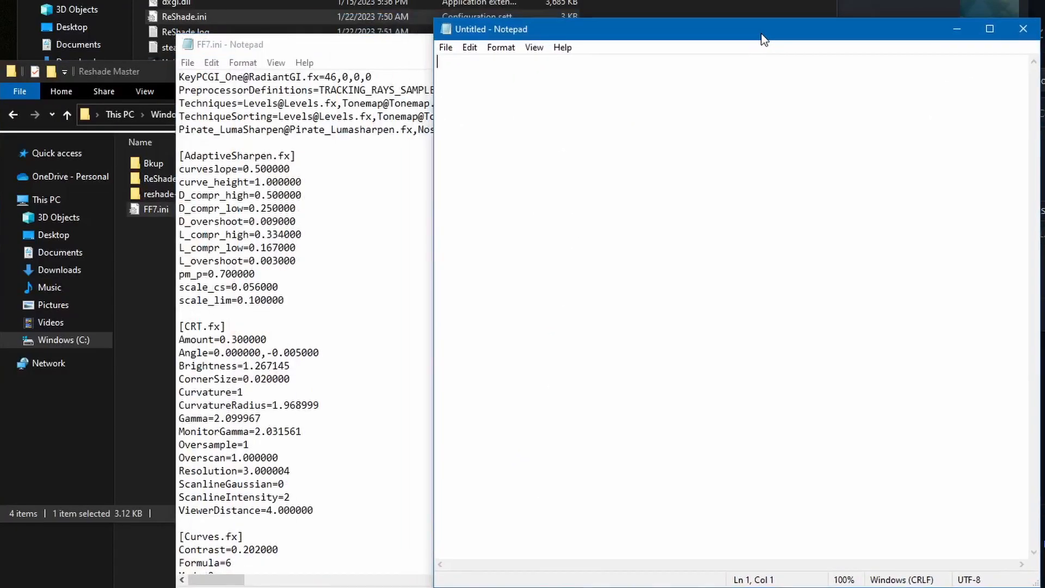
{"action": "left_click", "coordinate": [355, 208]}
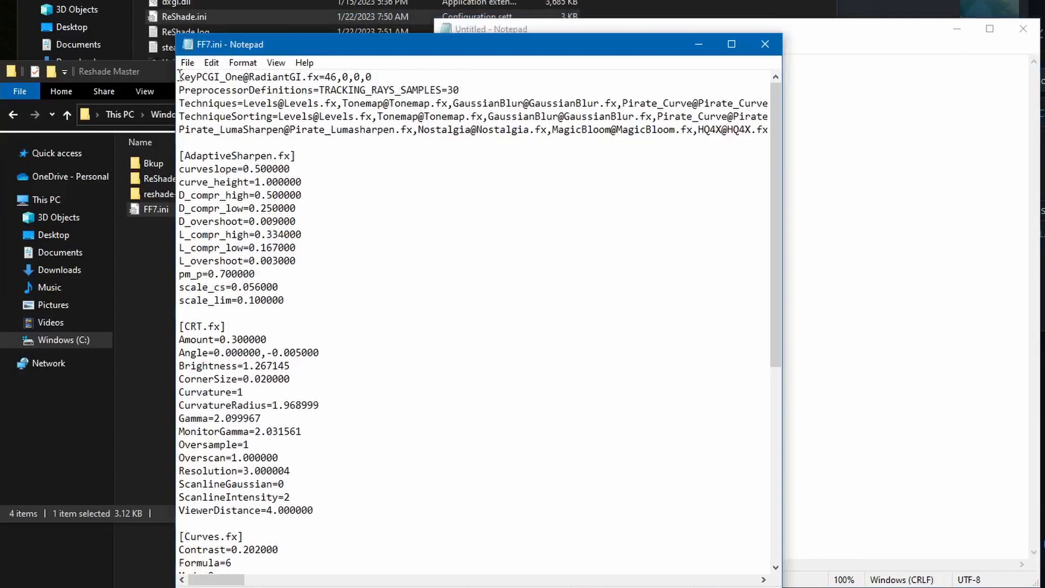
{"action": "left_click_drag", "start_coordinate": [179, 76], "coordinate": [381, 576]}
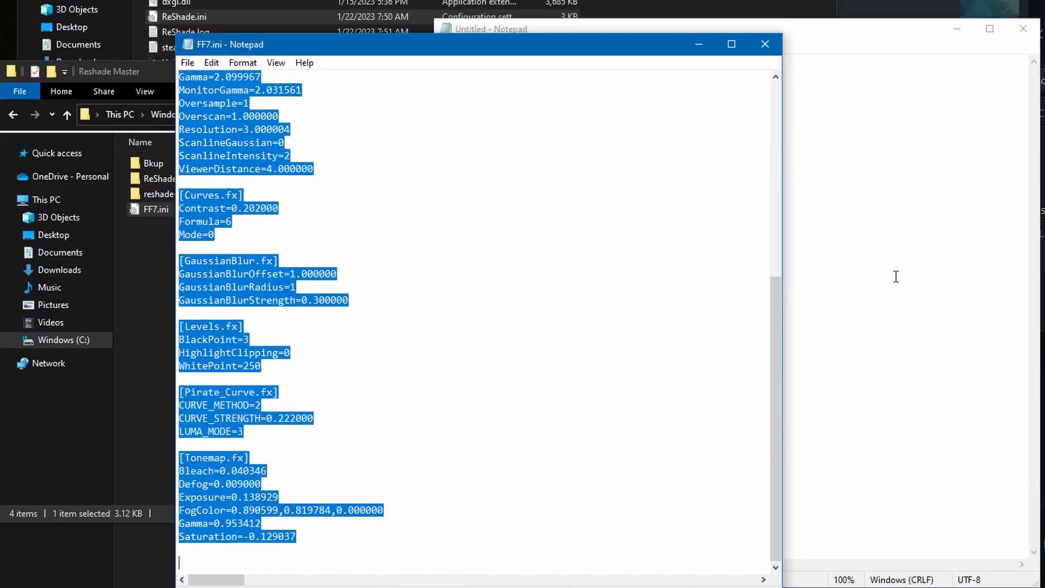
{"action": "left_click", "coordinate": [864, 249]}
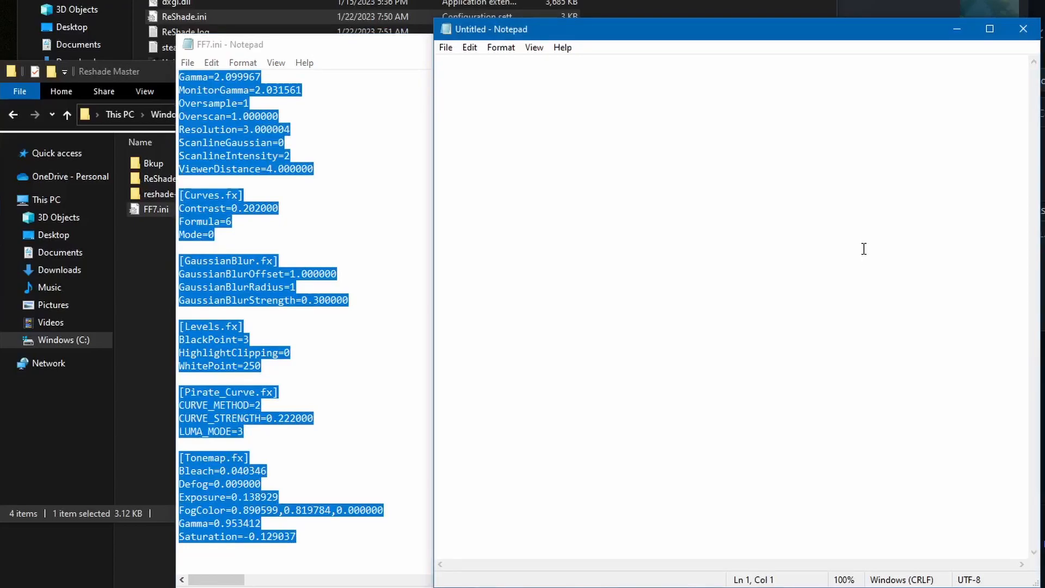
{"action": "key", "text": "ctrl+v"}
{"action": "scroll", "coordinate": [627, 141], "scroll_direction": "up", "scroll_amount": 9}
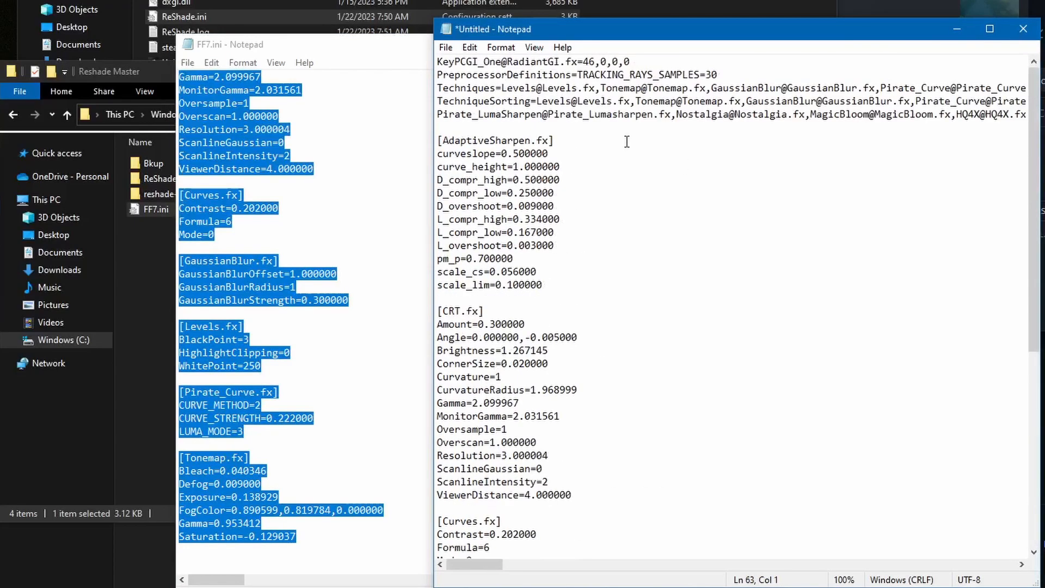
Save the new Notepad document in Downloads as "Reshade test sahder.txt"
{"action": "left_click", "coordinate": [451, 48]}
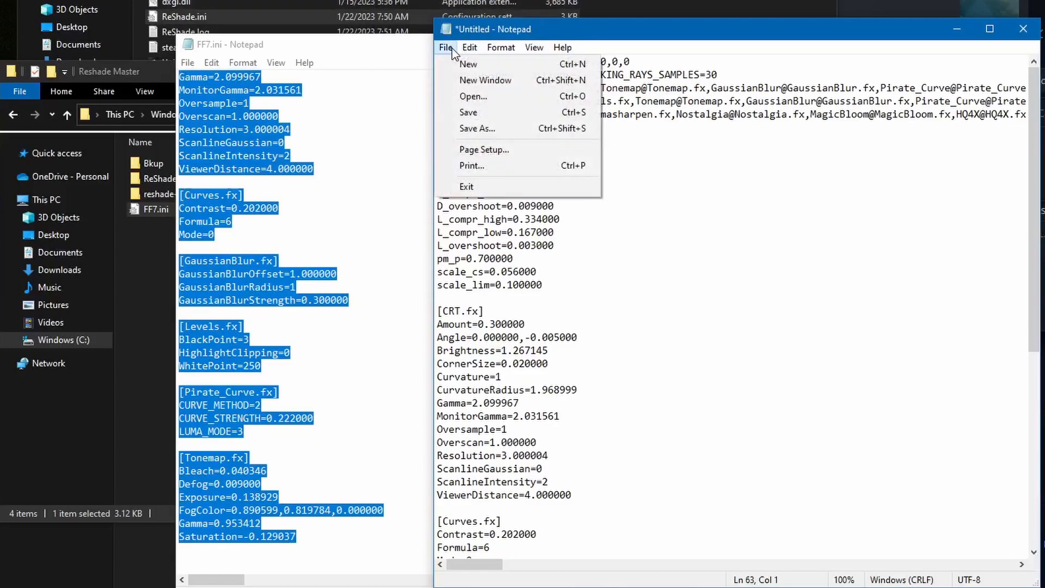
{"action": "left_click", "coordinate": [484, 127]}
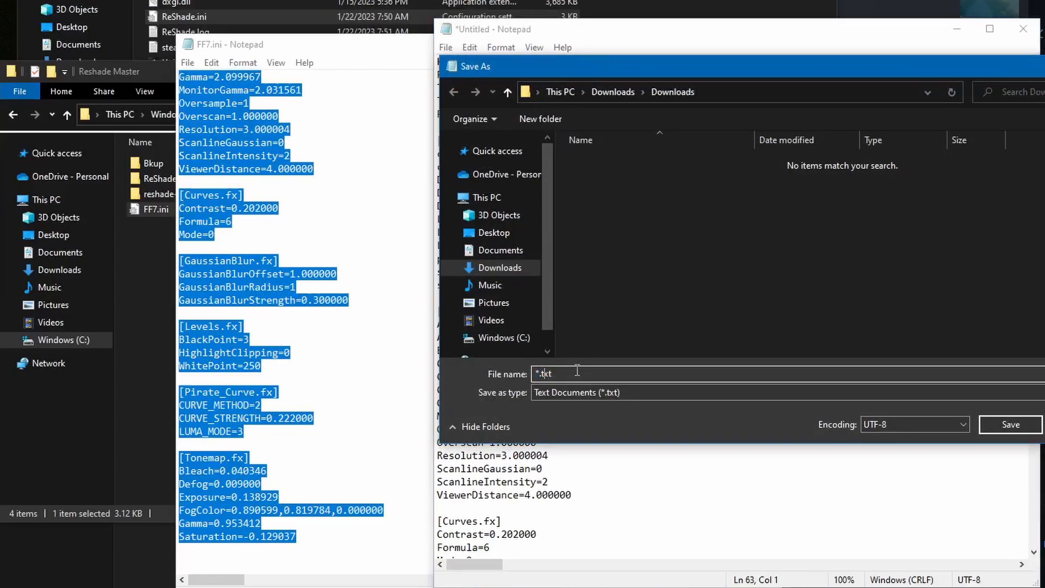
{"action": "type", "text": "Reshade test sahder"}
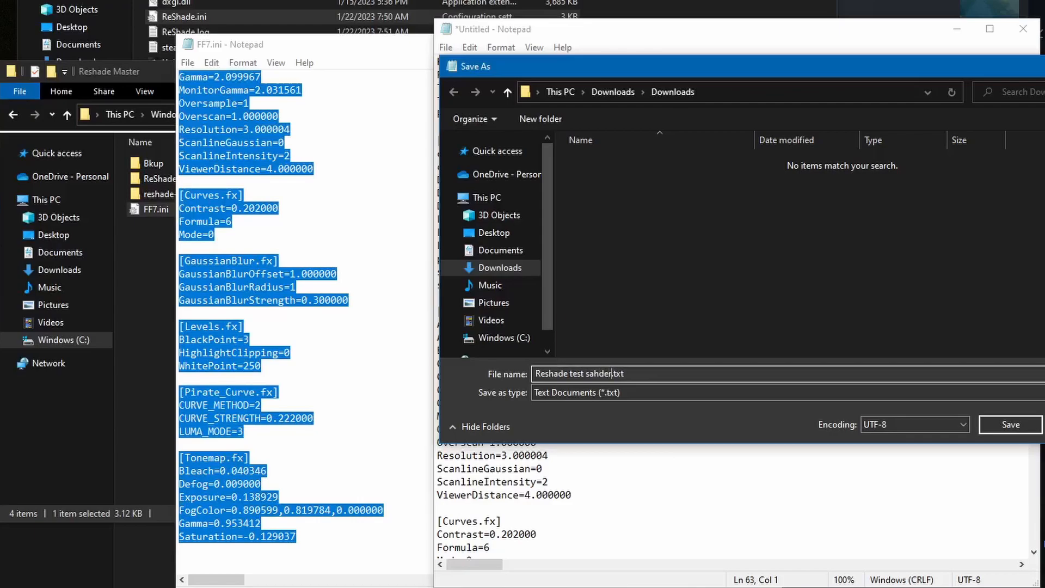
{"action": "key", "text": "Return"}
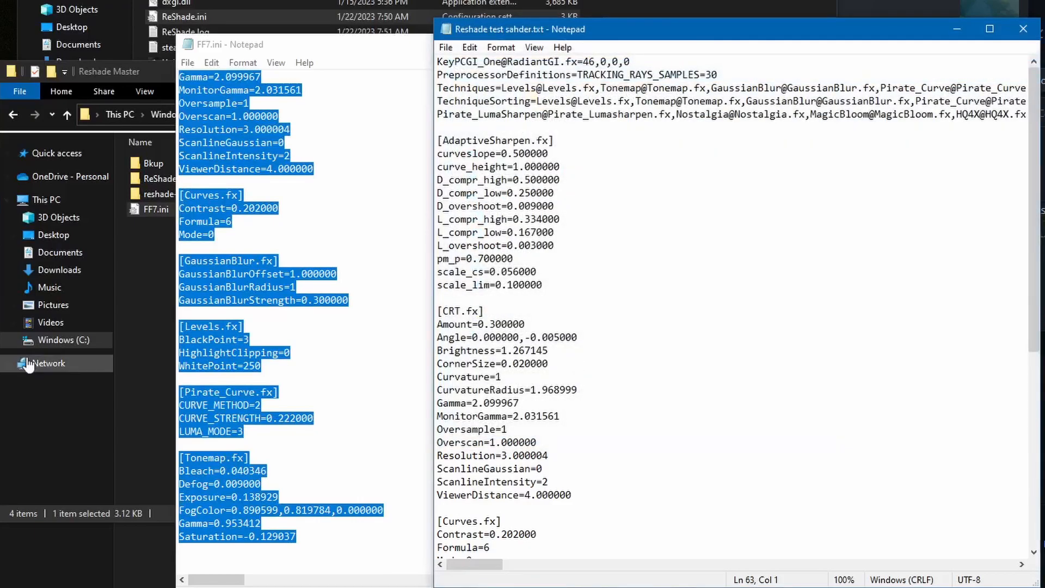
Move "Reshade test sahder.txt" from the Downloads folder into the Valheim installation folder
{"action": "left_click", "coordinate": [145, 572]}
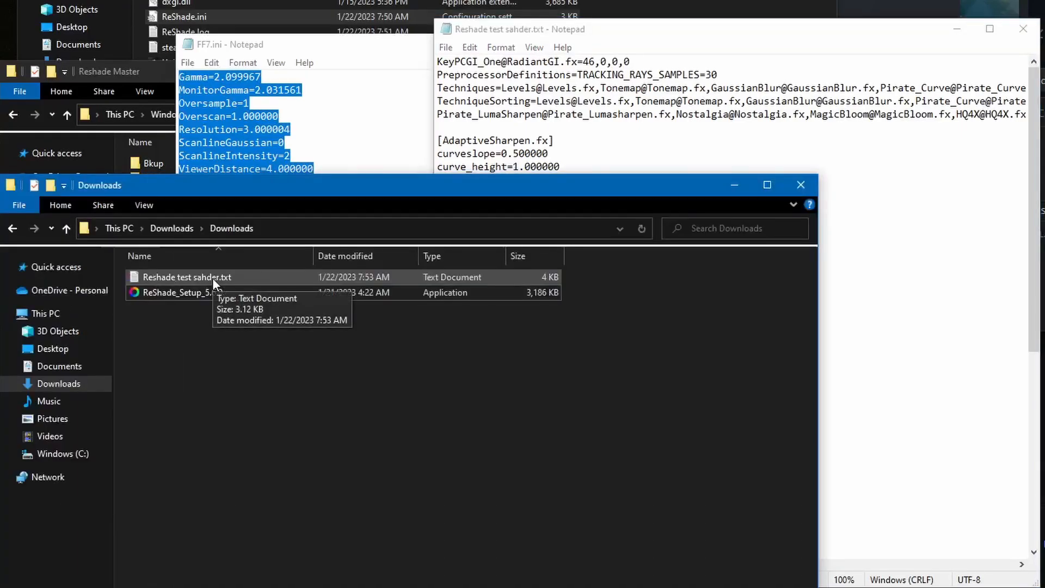
{"action": "left_click", "coordinate": [212, 278]}
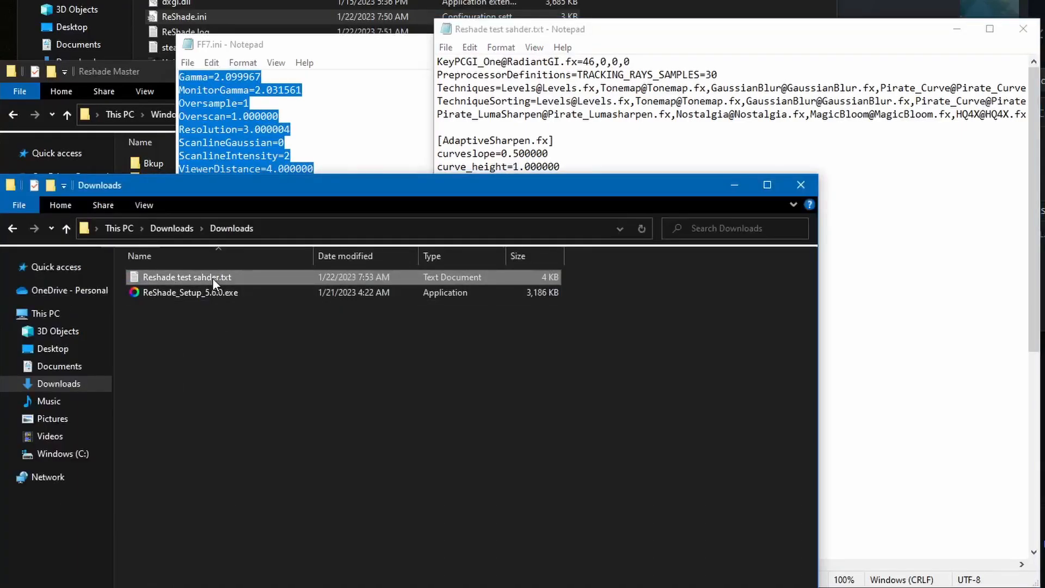
{"action": "left_click", "coordinate": [349, 2]}
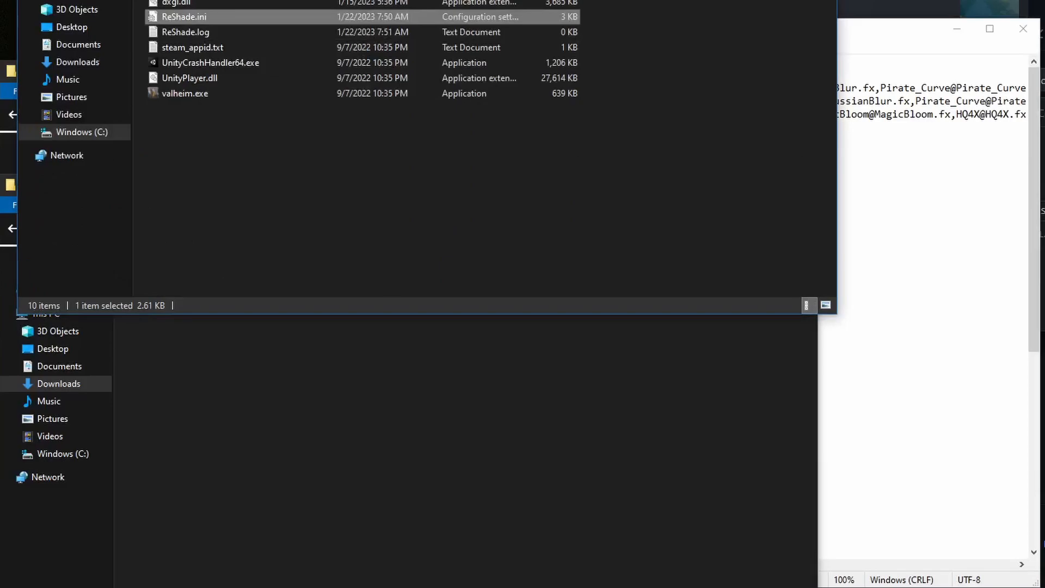
{"action": "left_click", "coordinate": [373, 395]}
{"action": "left_click_drag", "start_coordinate": [180, 276], "coordinate": [264, 143]}
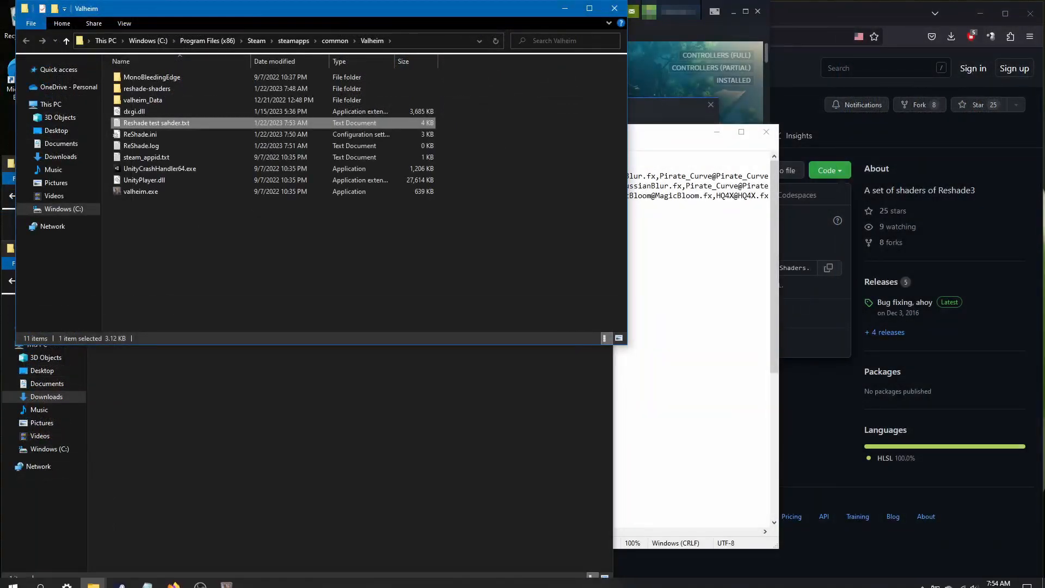
Switch to Valheim and load "Reshade test sahder.txt" as the active ReShade preset
{"action": "left_click", "coordinate": [224, 579]}
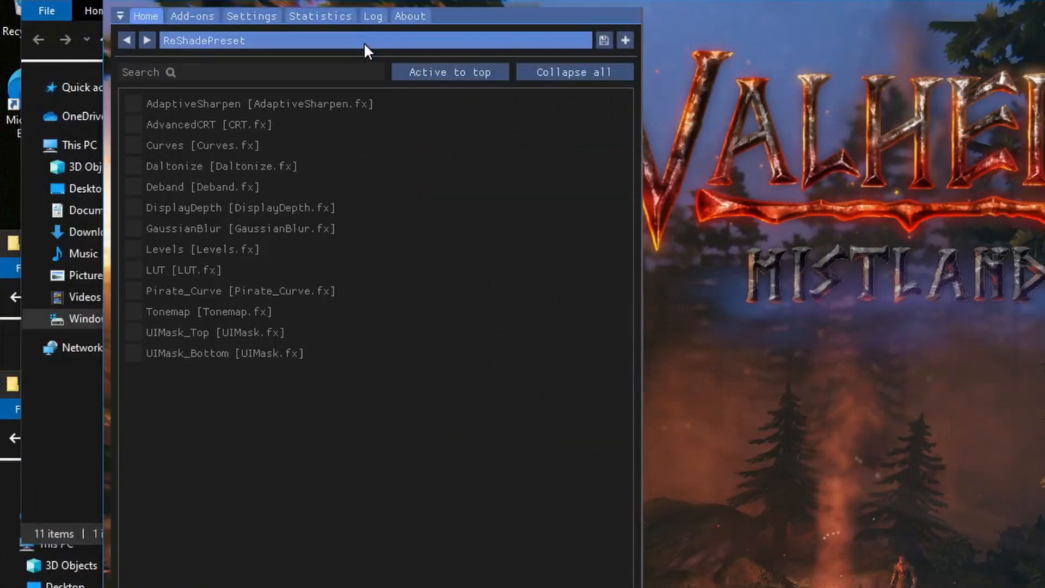
{"action": "left_click", "coordinate": [363, 41]}
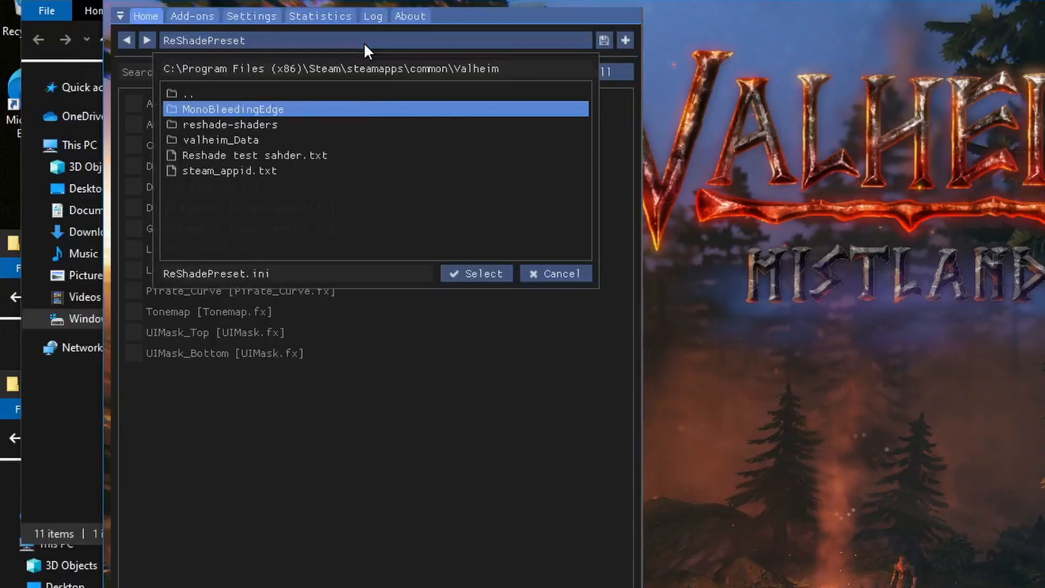
{"action": "left_click", "coordinate": [308, 155]}
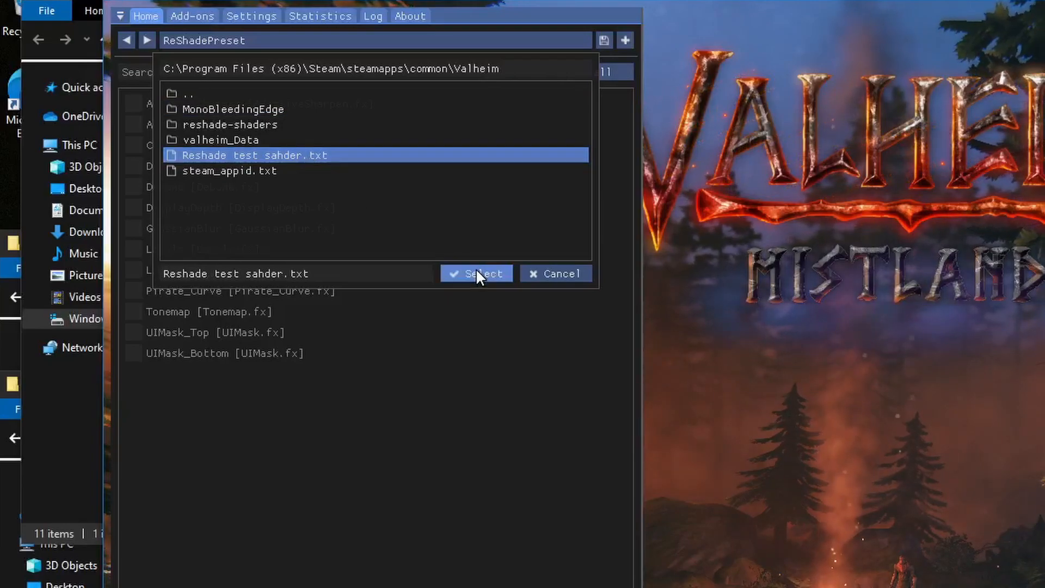
{"action": "left_click", "coordinate": [476, 269]}
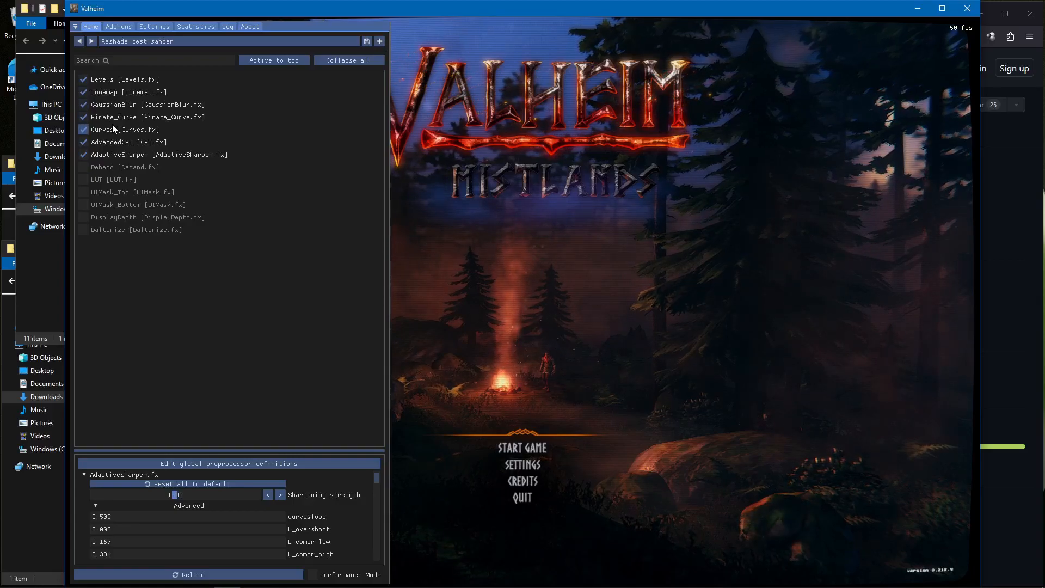
Add a new ReShade preset named "new test" as a duplicate of the current preset
{"action": "left_click", "coordinate": [380, 42]}
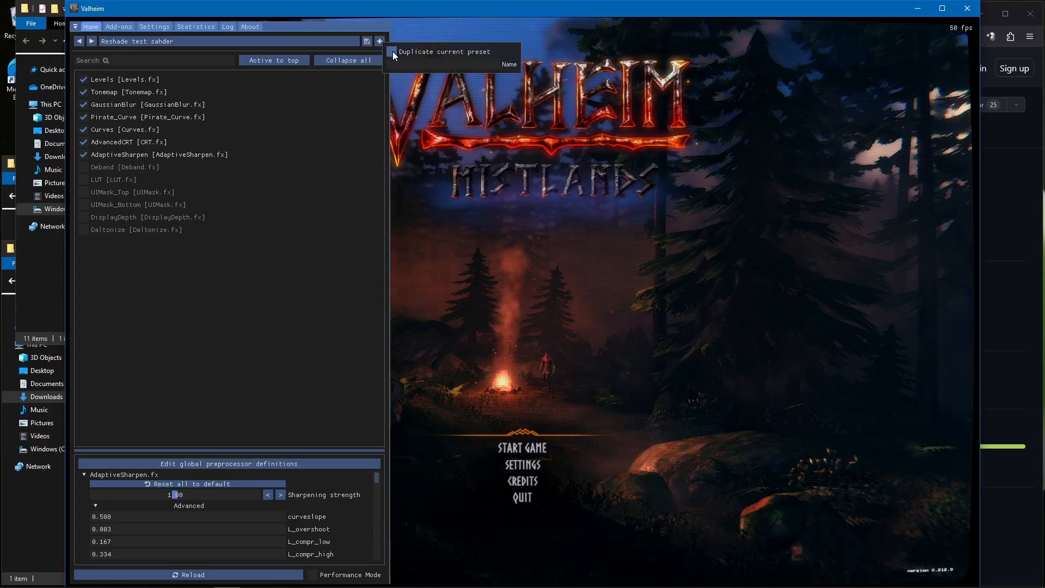
{"action": "left_click", "coordinate": [392, 51]}
{"action": "type", "text": "new test"}
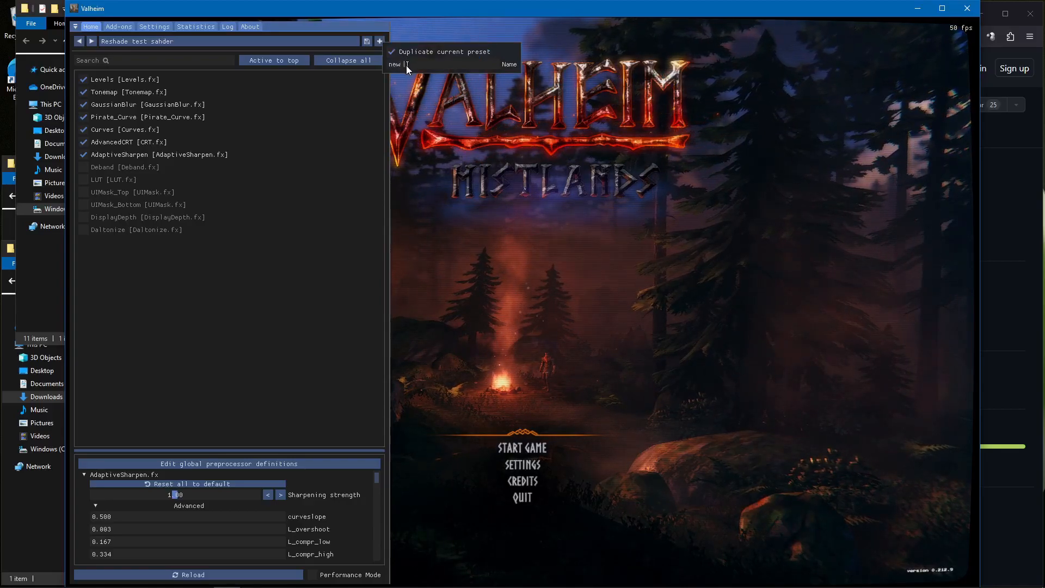
{"action": "key", "text": "Return"}
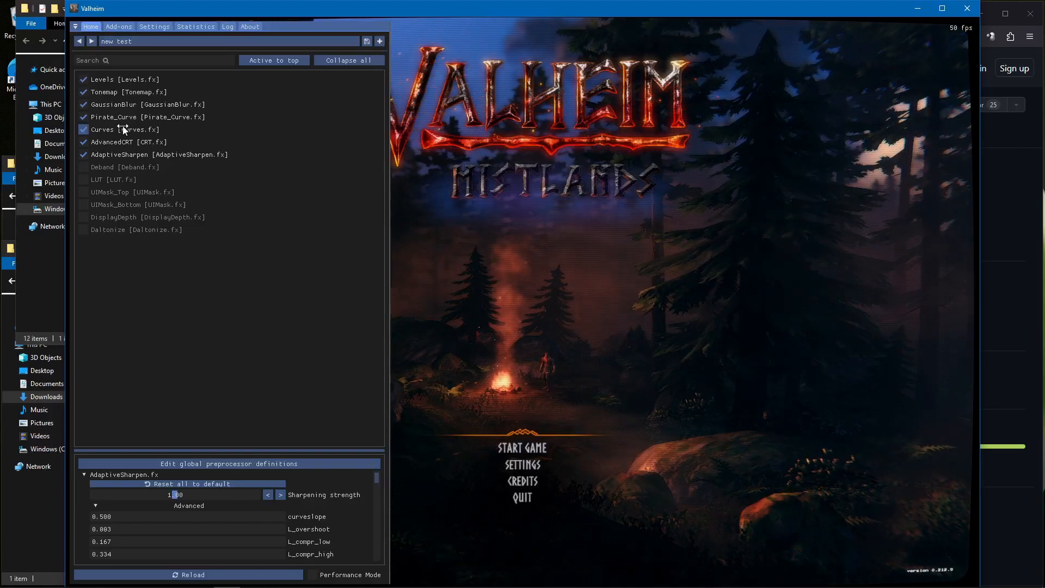
Disable the Curves, GaussianBlur, Tonemap, AdvancedCRT and AdaptiveSharpen effects in the "new test" preset
{"action": "left_click", "coordinate": [83, 130]}
{"action": "left_click", "coordinate": [83, 104]}
{"action": "left_click", "coordinate": [84, 91]}
{"action": "left_click", "coordinate": [83, 142]}
{"action": "left_click", "coordinate": [83, 154]}
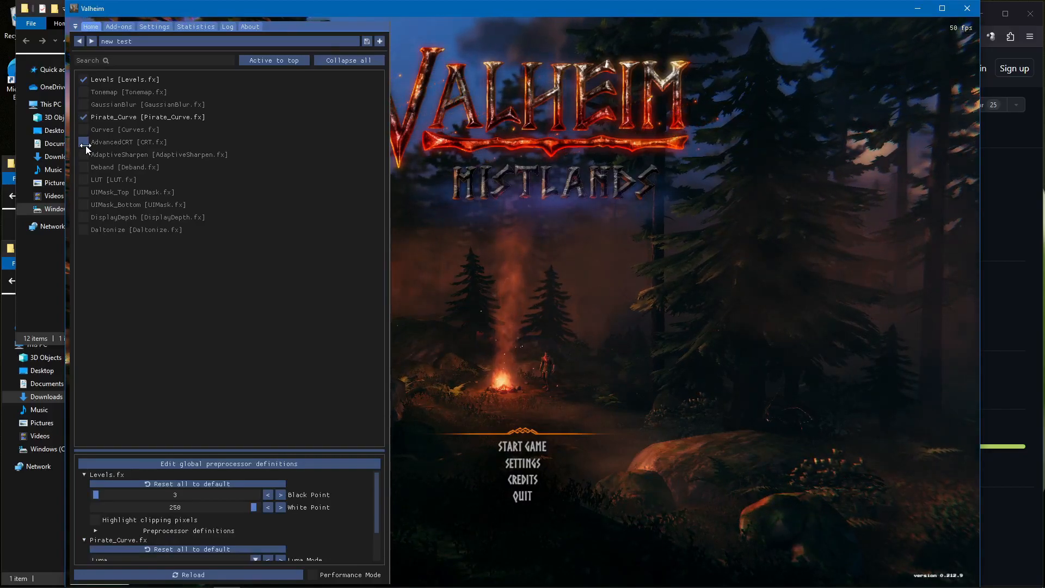
Switch the active ReShade preset back to "Reshade test sahder.txt"
{"action": "left_click", "coordinate": [201, 43]}
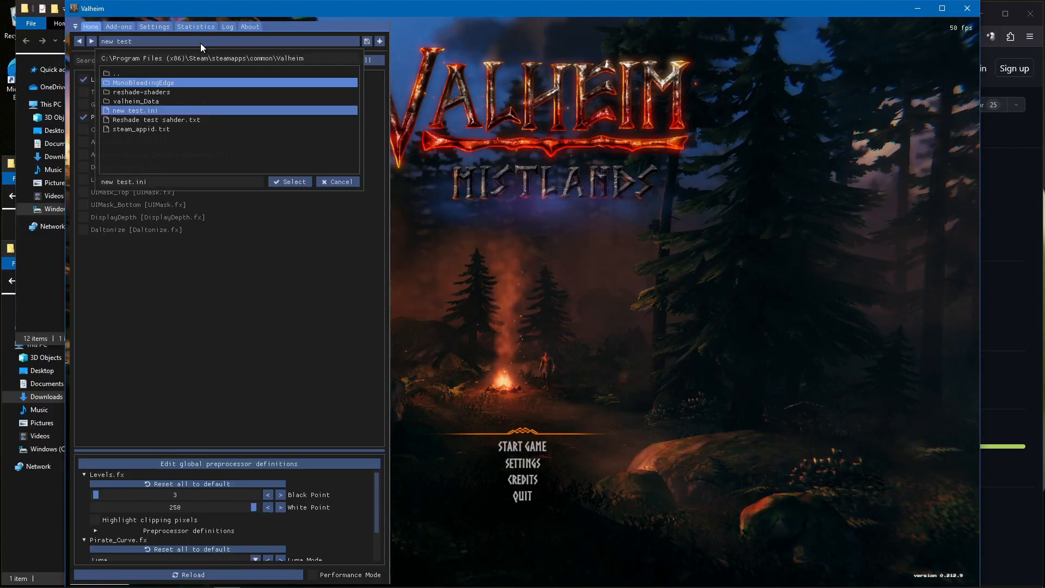
{"action": "left_click", "coordinate": [181, 119]}
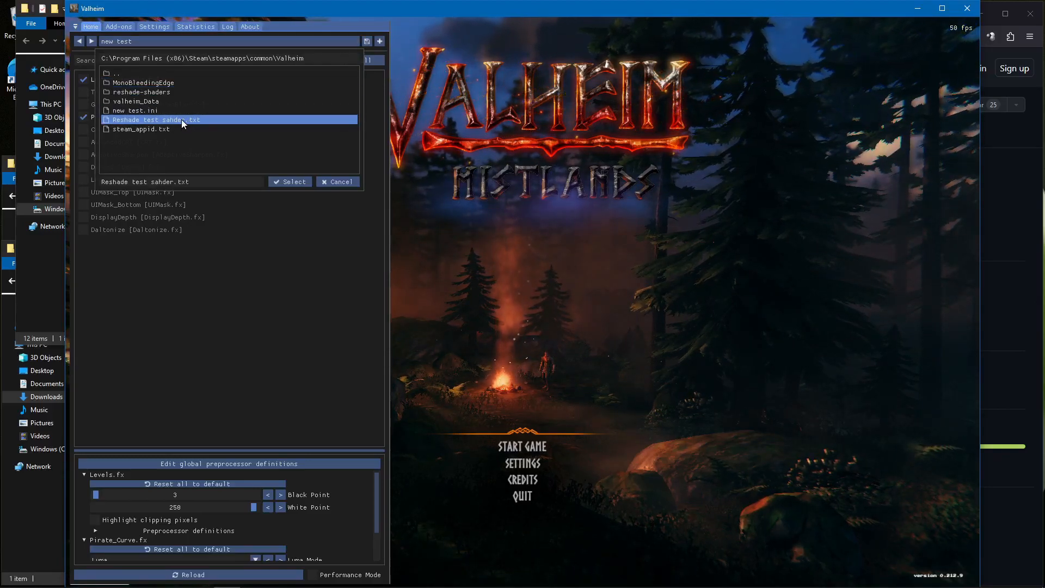
{"action": "left_click", "coordinate": [293, 179]}
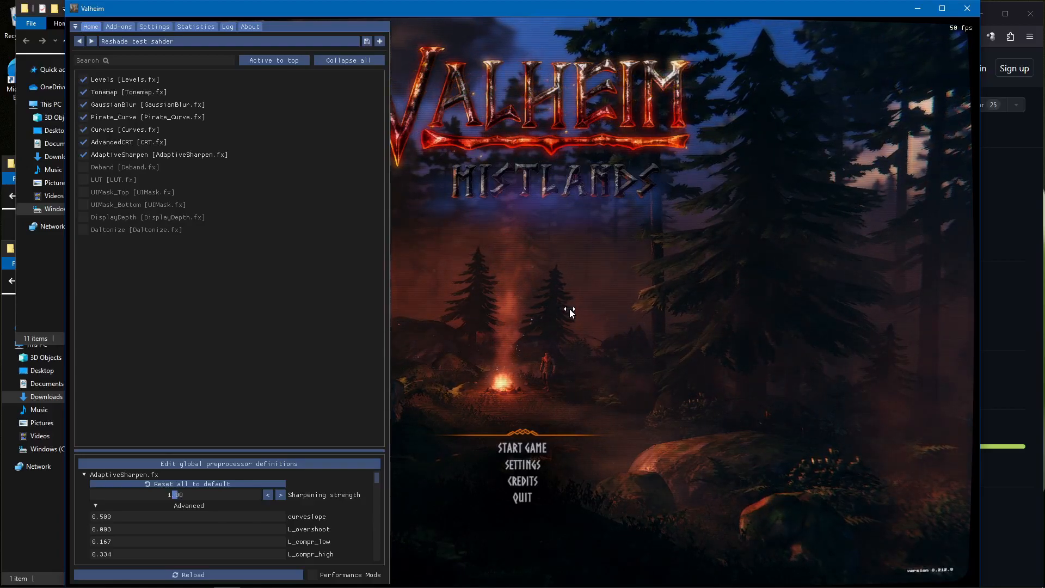
Compare the game image with all ReShade effects off and on while the overlay is hidden, and reopen the overlay
{"action": "key", "text": "slash"}
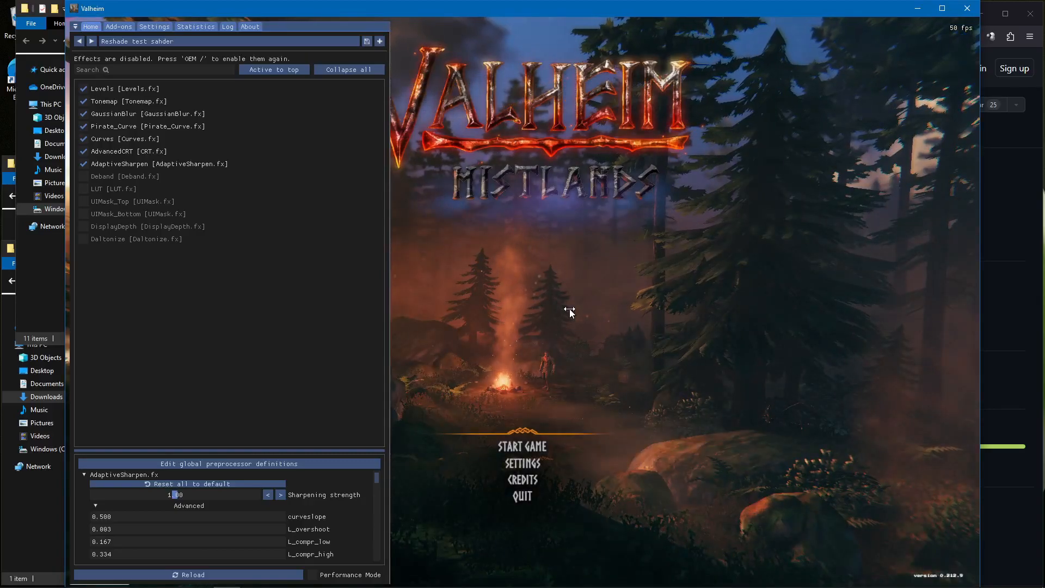
{"action": "key", "text": "Home"}
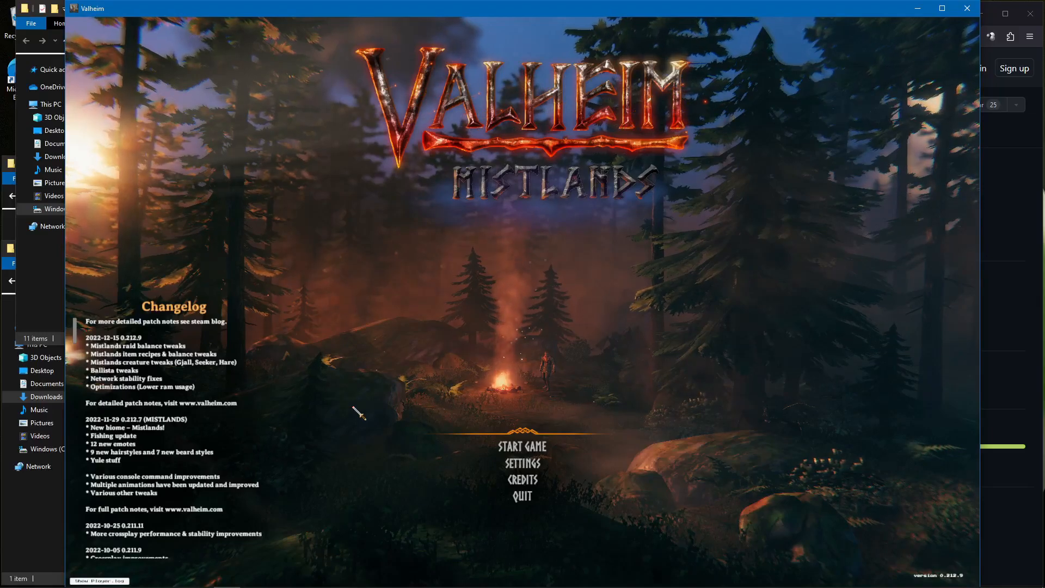
{"action": "key", "text": "slash"}
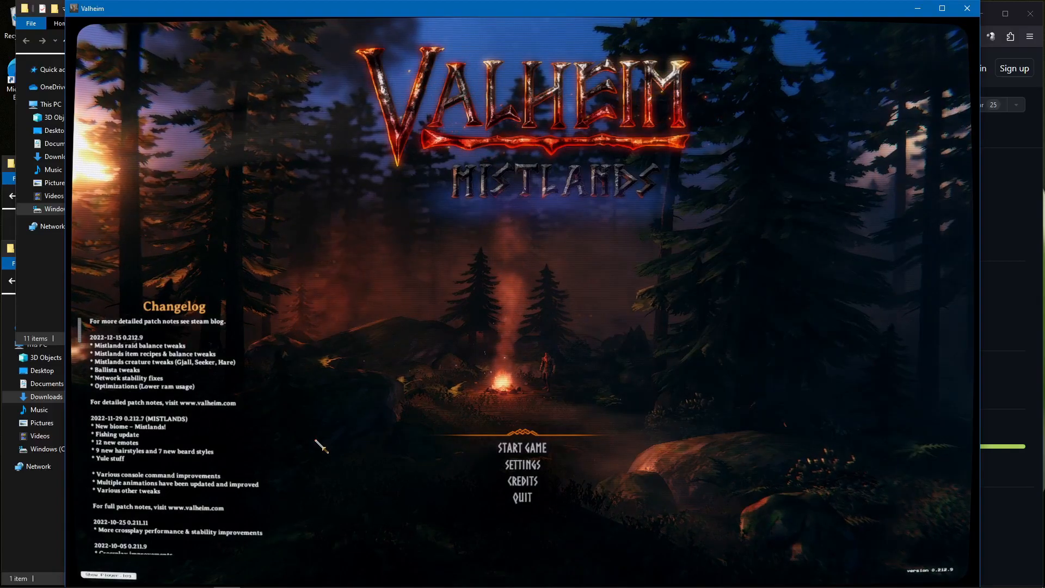
{"action": "key", "text": "Home"}
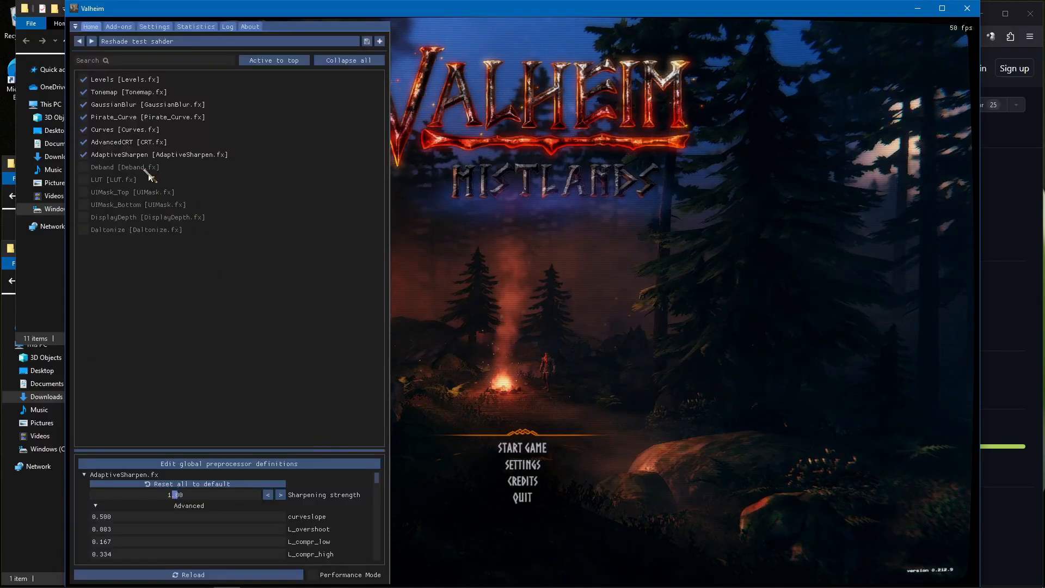
Compare the image with the Curves and Pirate_Curve effects disabled and re-enabled
{"action": "left_click", "coordinate": [84, 130]}
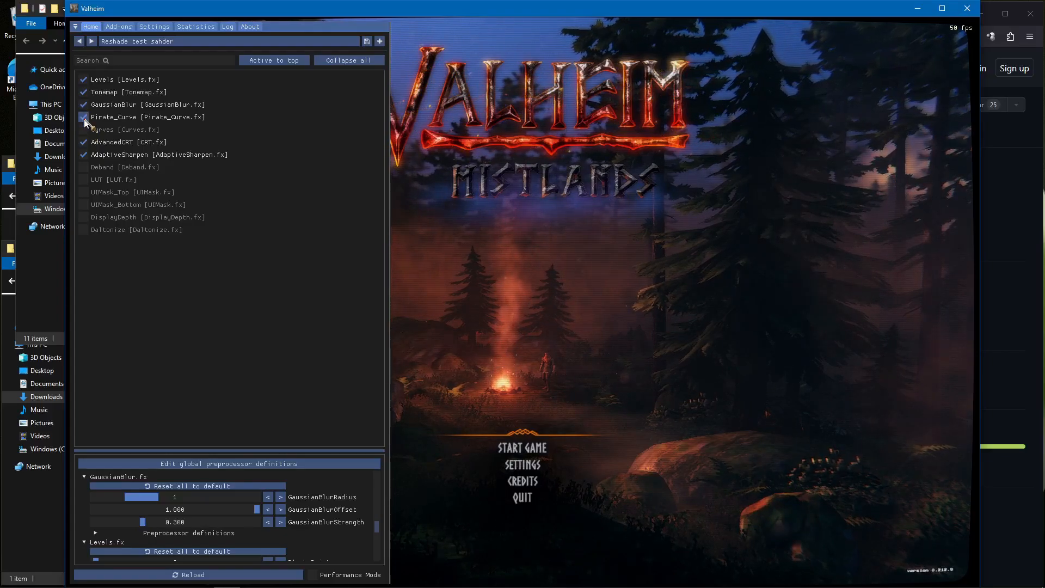
{"action": "left_click", "coordinate": [84, 118]}
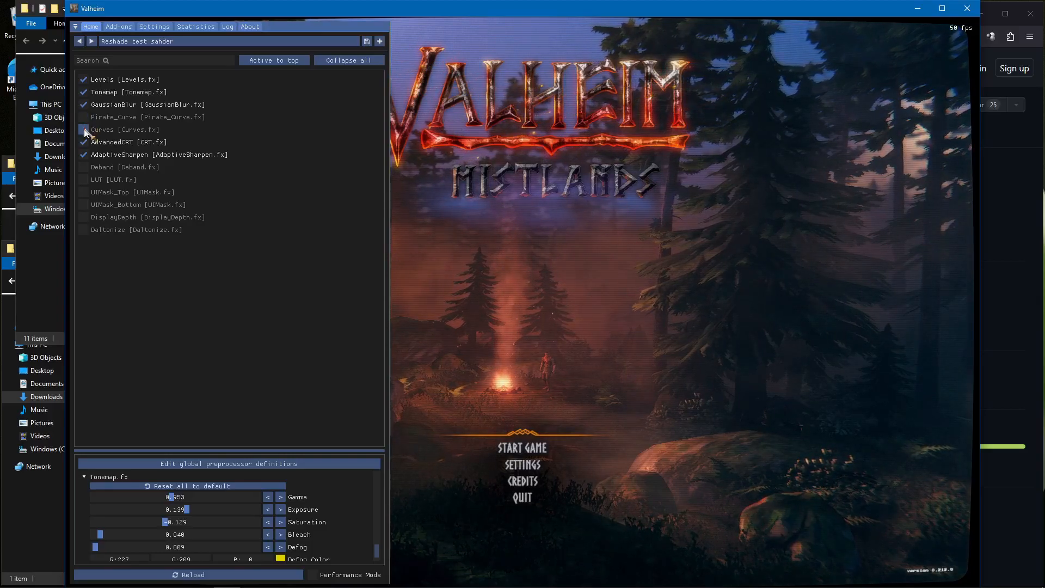
{"action": "left_click", "coordinate": [84, 129]}
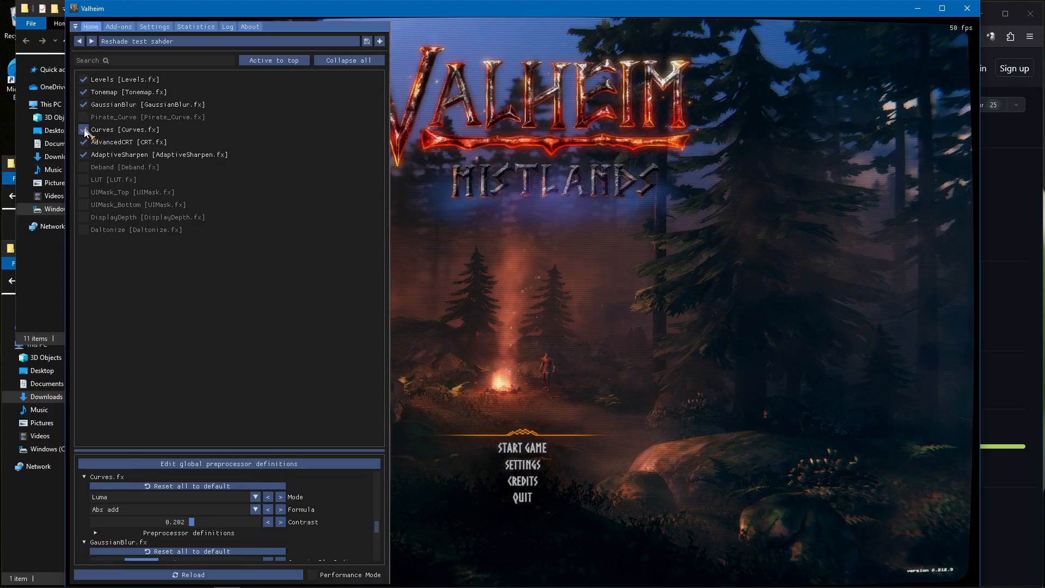
{"action": "left_click", "coordinate": [83, 117]}
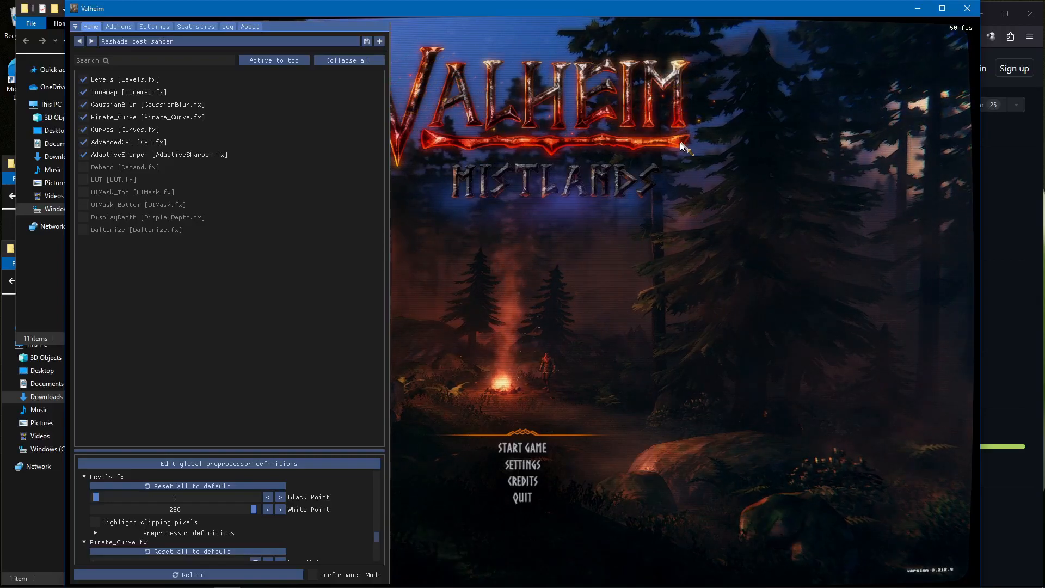
Compare the game image with the AdaptiveSharpen and GaussianBlur effects disabled and re-enabled
{"action": "left_click", "coordinate": [84, 155]}
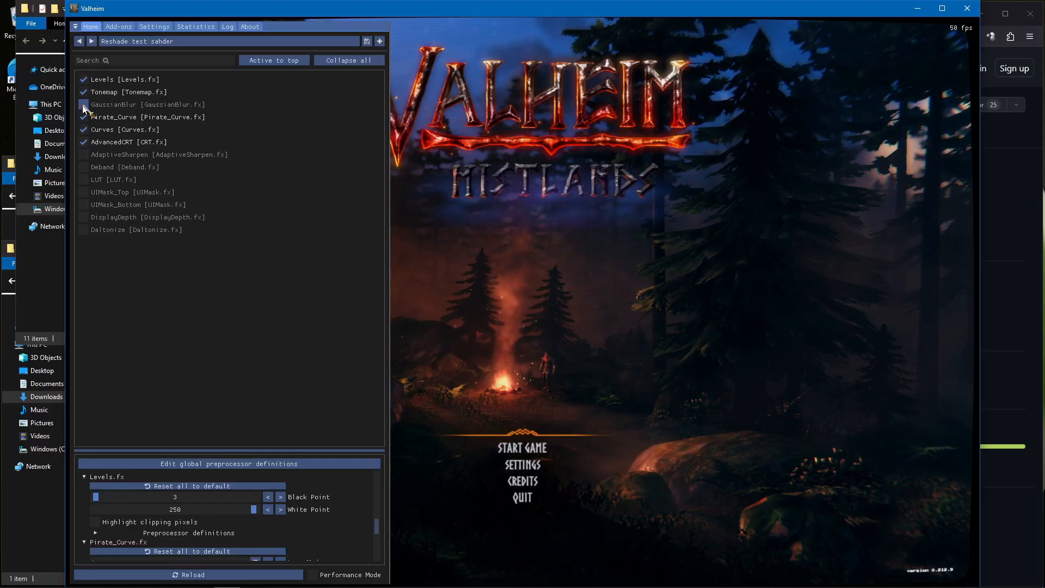
{"action": "left_click", "coordinate": [84, 105]}
{"action": "left_click", "coordinate": [84, 155]}
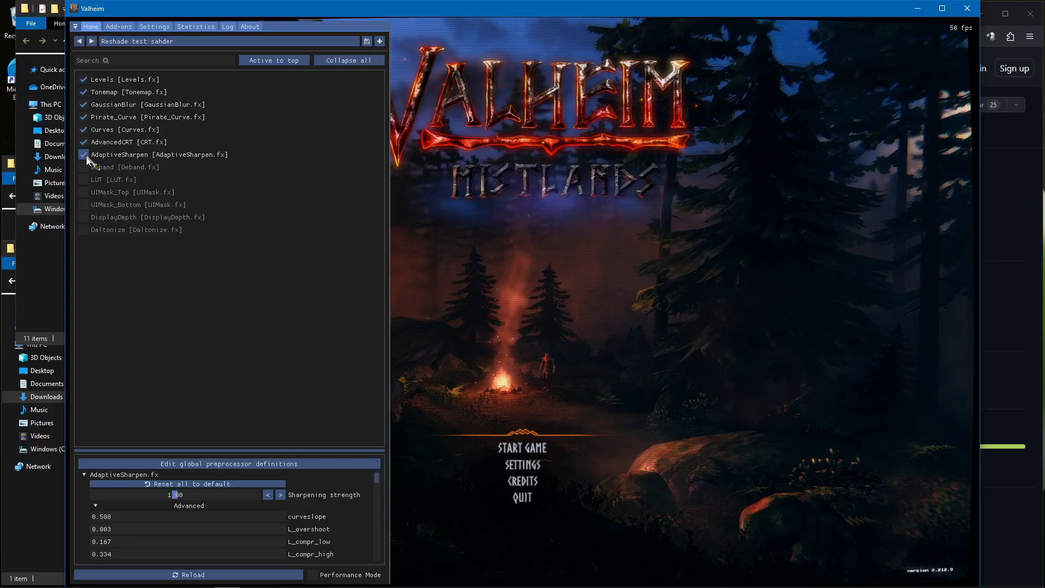
Narrow the ReShade overlay to uncover more of the game and compare the image with AdvancedCRT off and on
{"action": "left_click_drag", "start_coordinate": [389, 302], "coordinate": [260, 290]}
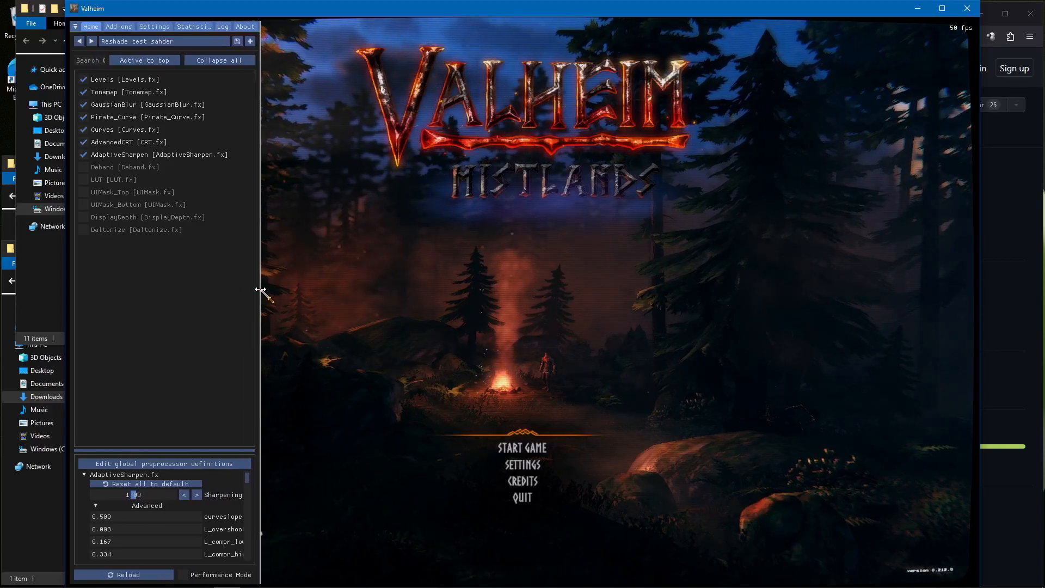
{"action": "left_click", "coordinate": [125, 144]}
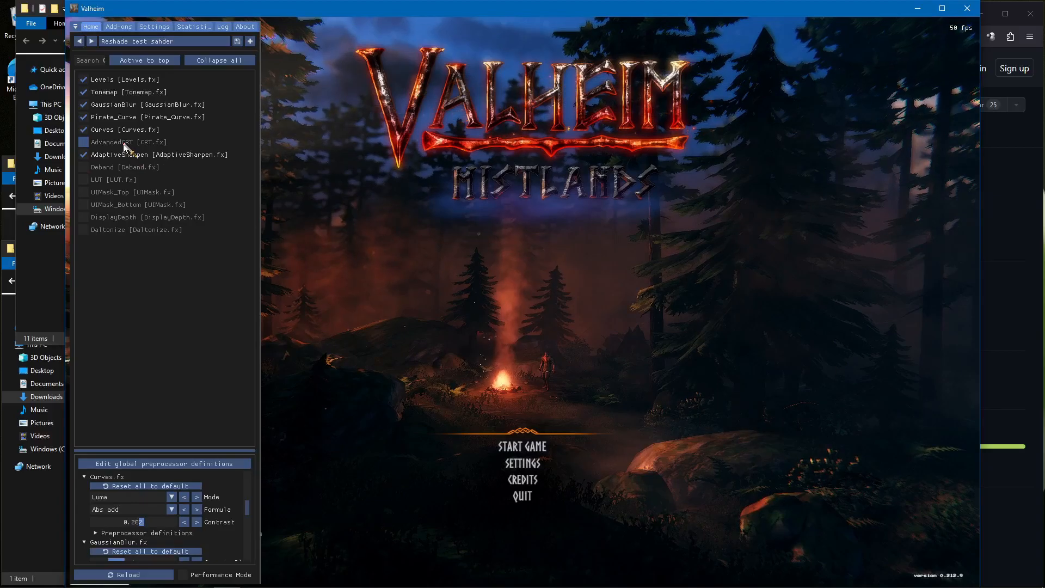
{"action": "left_click", "coordinate": [125, 144]}
Enlarge the effect settings area below the effect list and compare the image with the CRT.fx Curvature option off and on
{"action": "left_click_drag", "start_coordinate": [171, 449], "coordinate": [180, 266]}
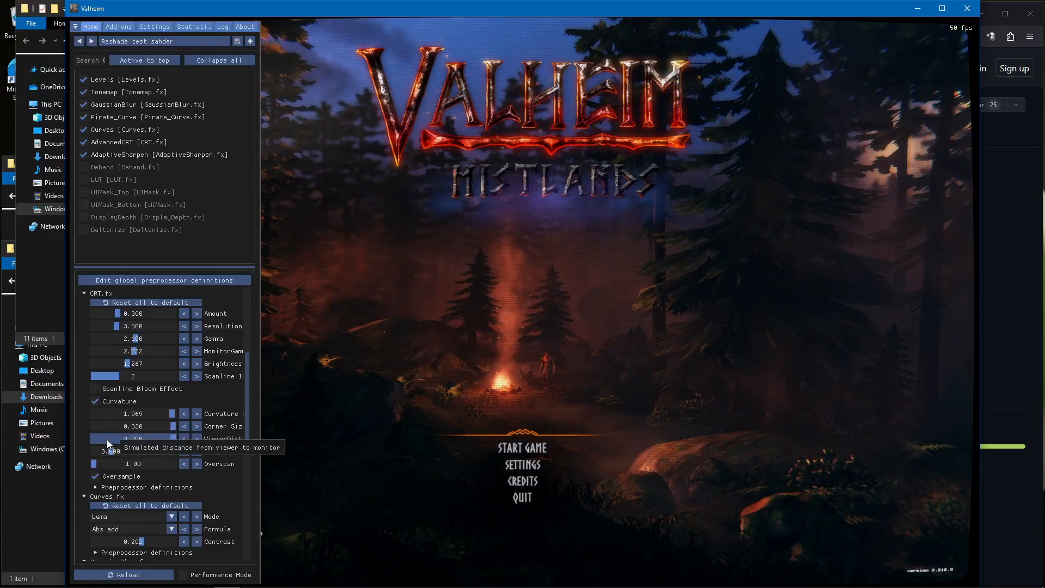
{"action": "left_click", "coordinate": [94, 399]}
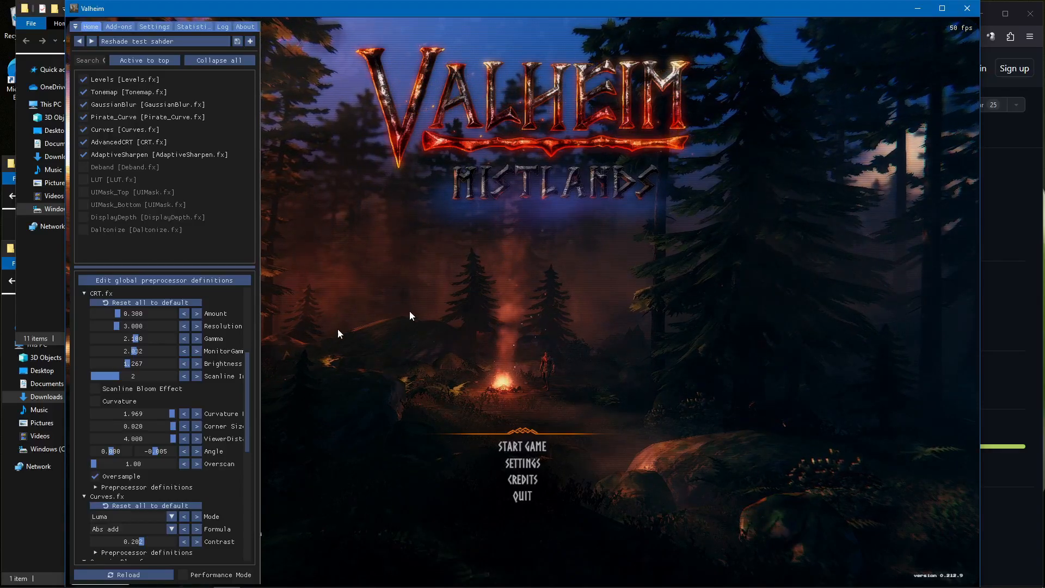
{"action": "left_click", "coordinate": [96, 401]}
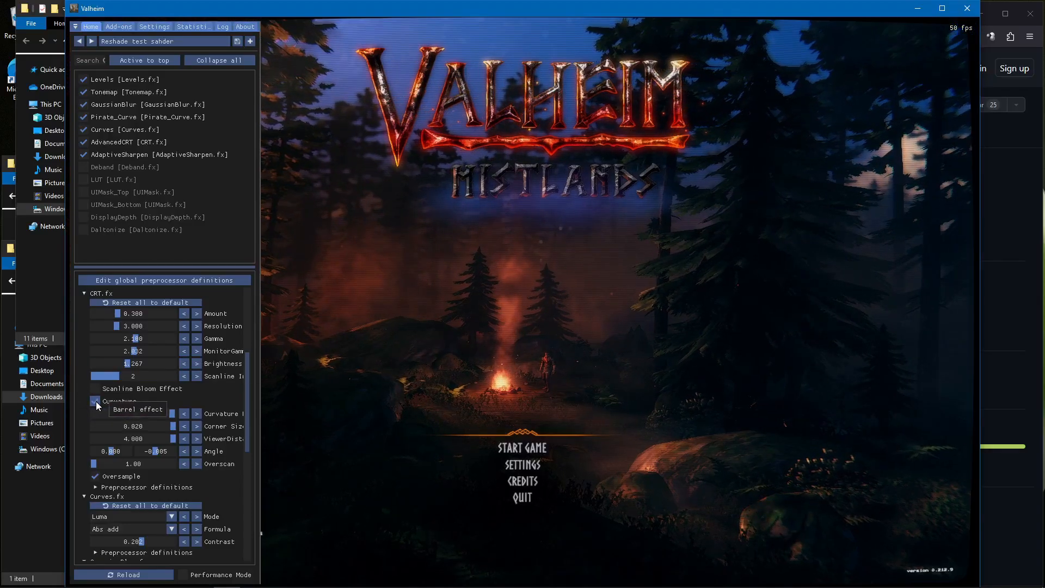
{"action": "left_click_drag", "start_coordinate": [150, 267], "coordinate": [150, 280]}
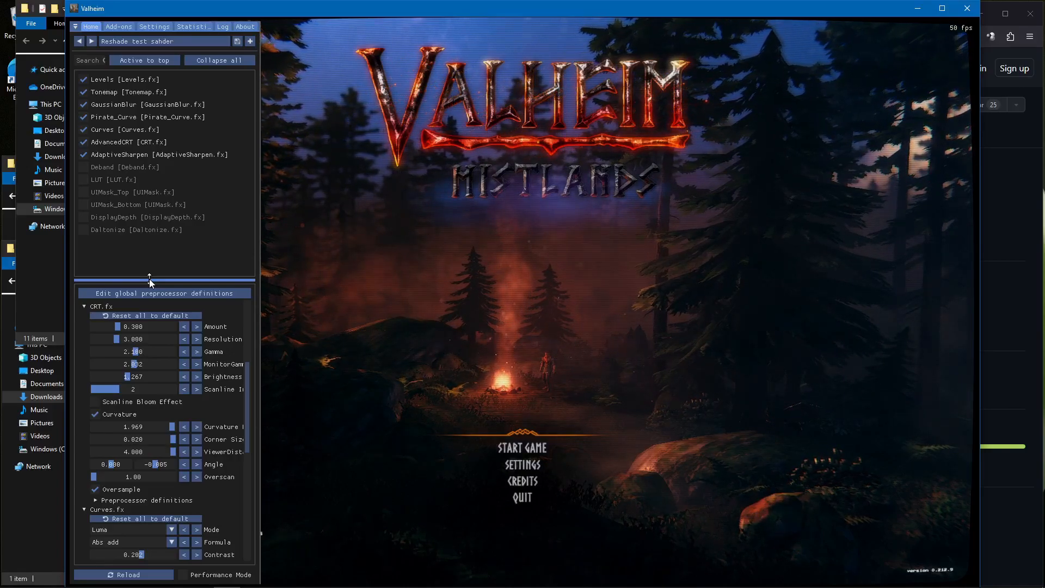
Switch to Firefox and show the Forum options at the top of the reshade.me home page
{"action": "left_click", "coordinate": [1019, 244]}
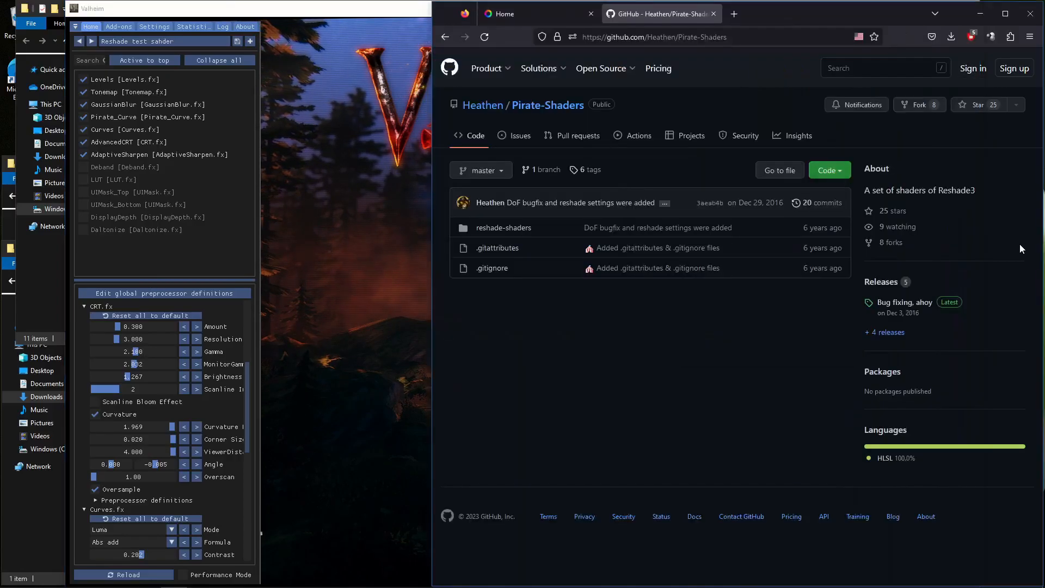
{"action": "left_click", "coordinate": [519, 14]}
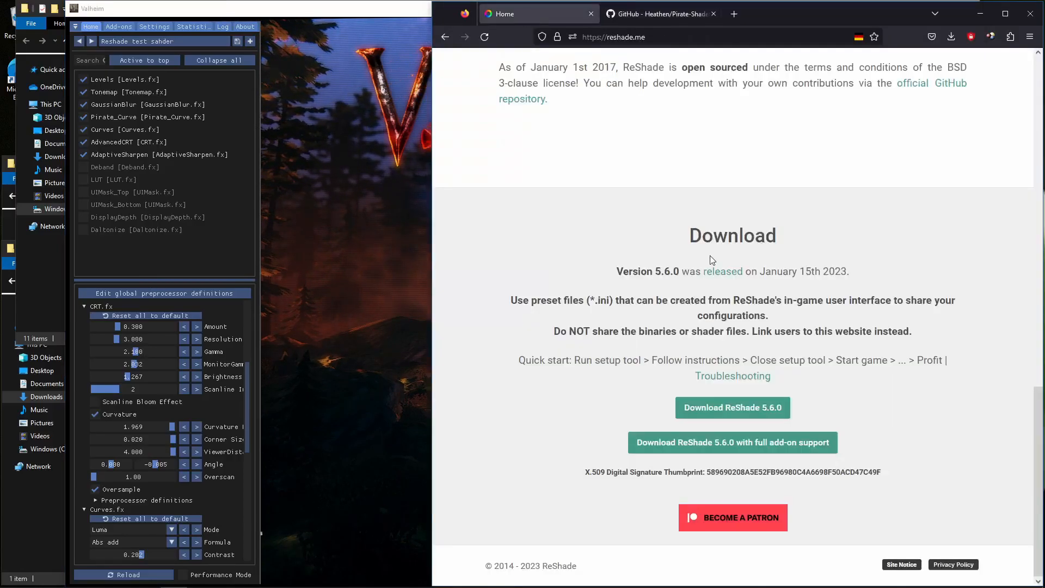
{"action": "scroll", "coordinate": [710, 259], "scroll_direction": "up", "scroll_amount": 10}
{"action": "mouse_move", "coordinate": [665, 65]}
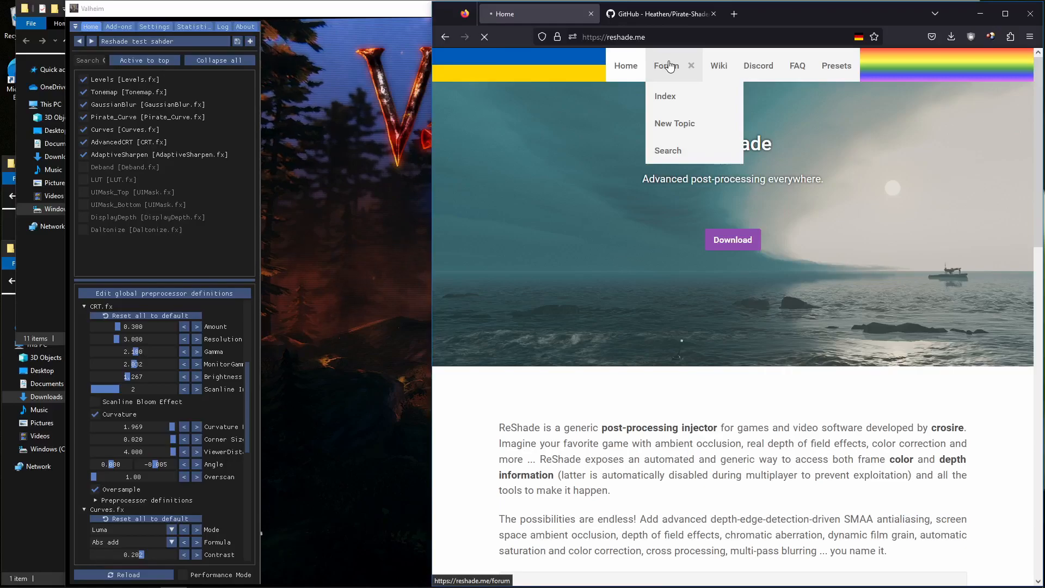